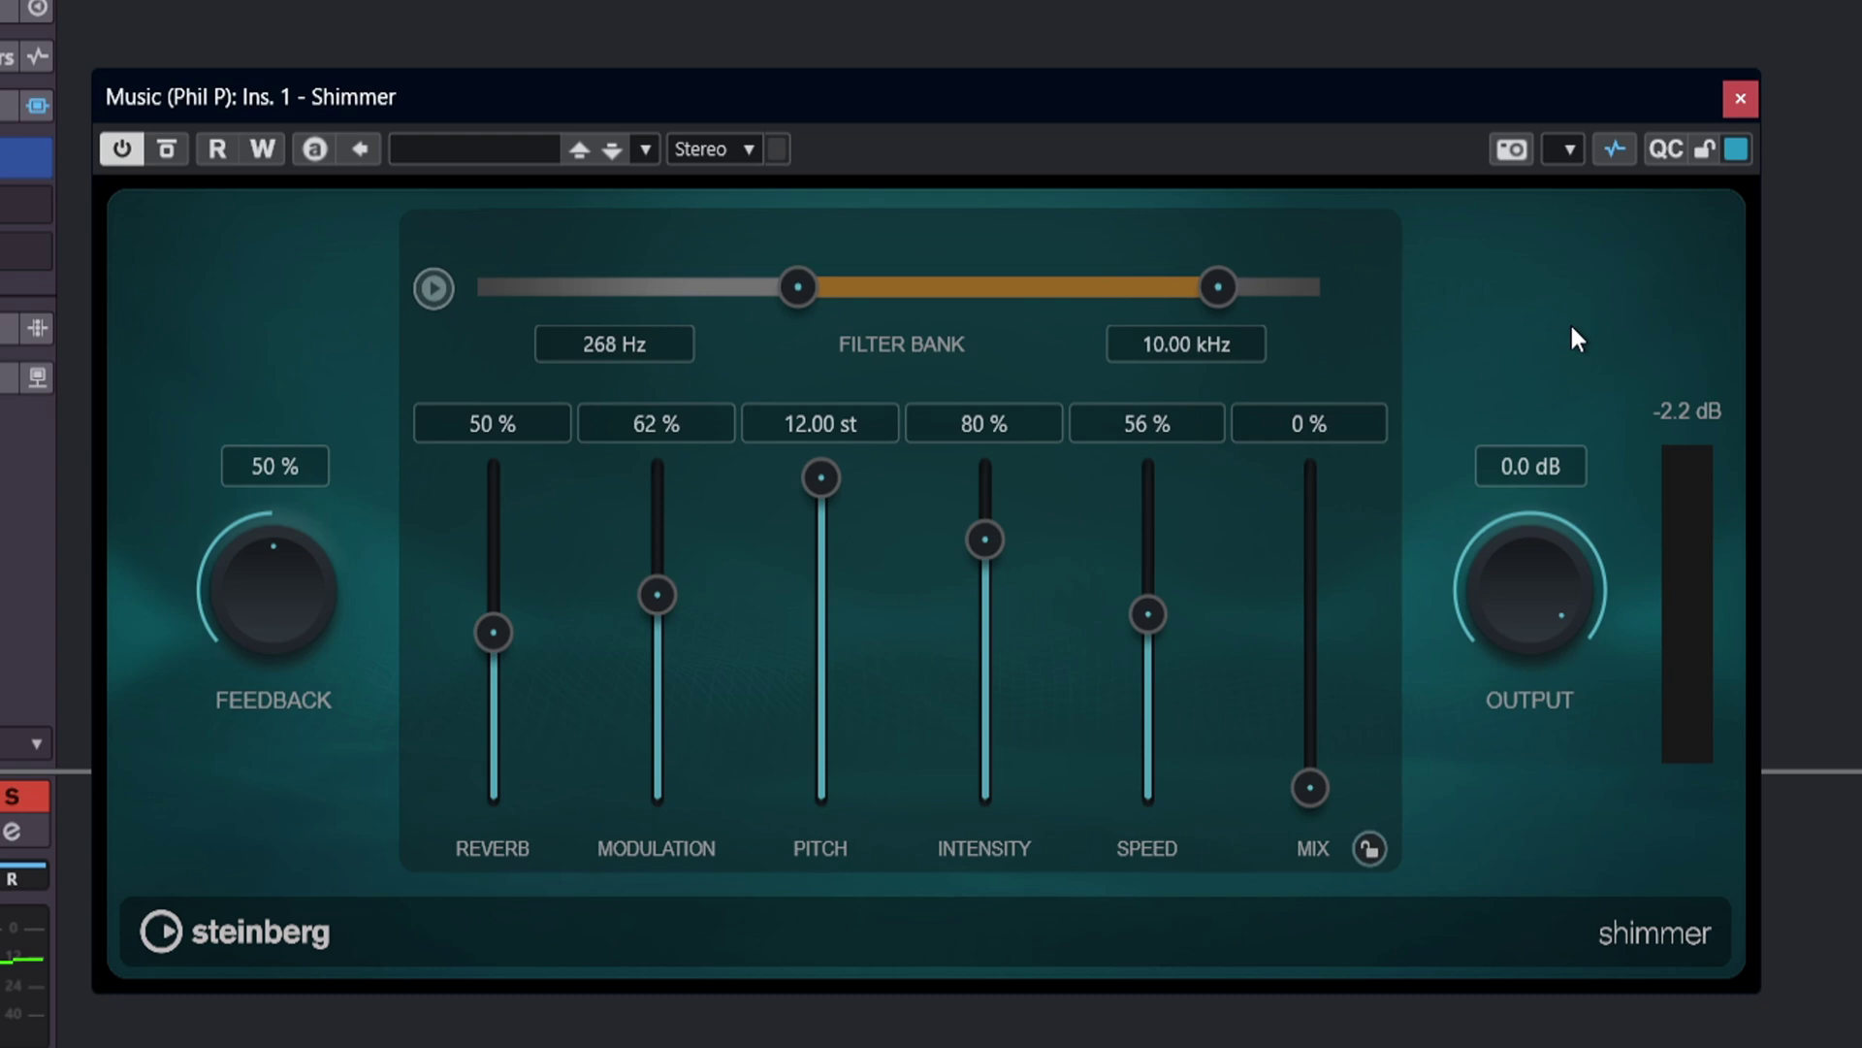
Raise the Music channel's Shimmer mix to 73%, keeping pitch at 12.00 semitones.
{"action": "left_click_drag", "start_coordinate": [1309, 787], "coordinate": [1311, 611]}
{"action": "mouse_move", "coordinate": [822, 477]}
{"action": "left_mouse_down"}
{"action": "mouse_move", "coordinate": [831, 787]}
{"action": "mouse_move", "coordinate": [840, 511]}
{"action": "mouse_move", "coordinate": [822, 477]}
{"action": "left_mouse_up"}
{"action": "left_click_drag", "start_coordinate": [1311, 611], "coordinate": [1310, 533]}
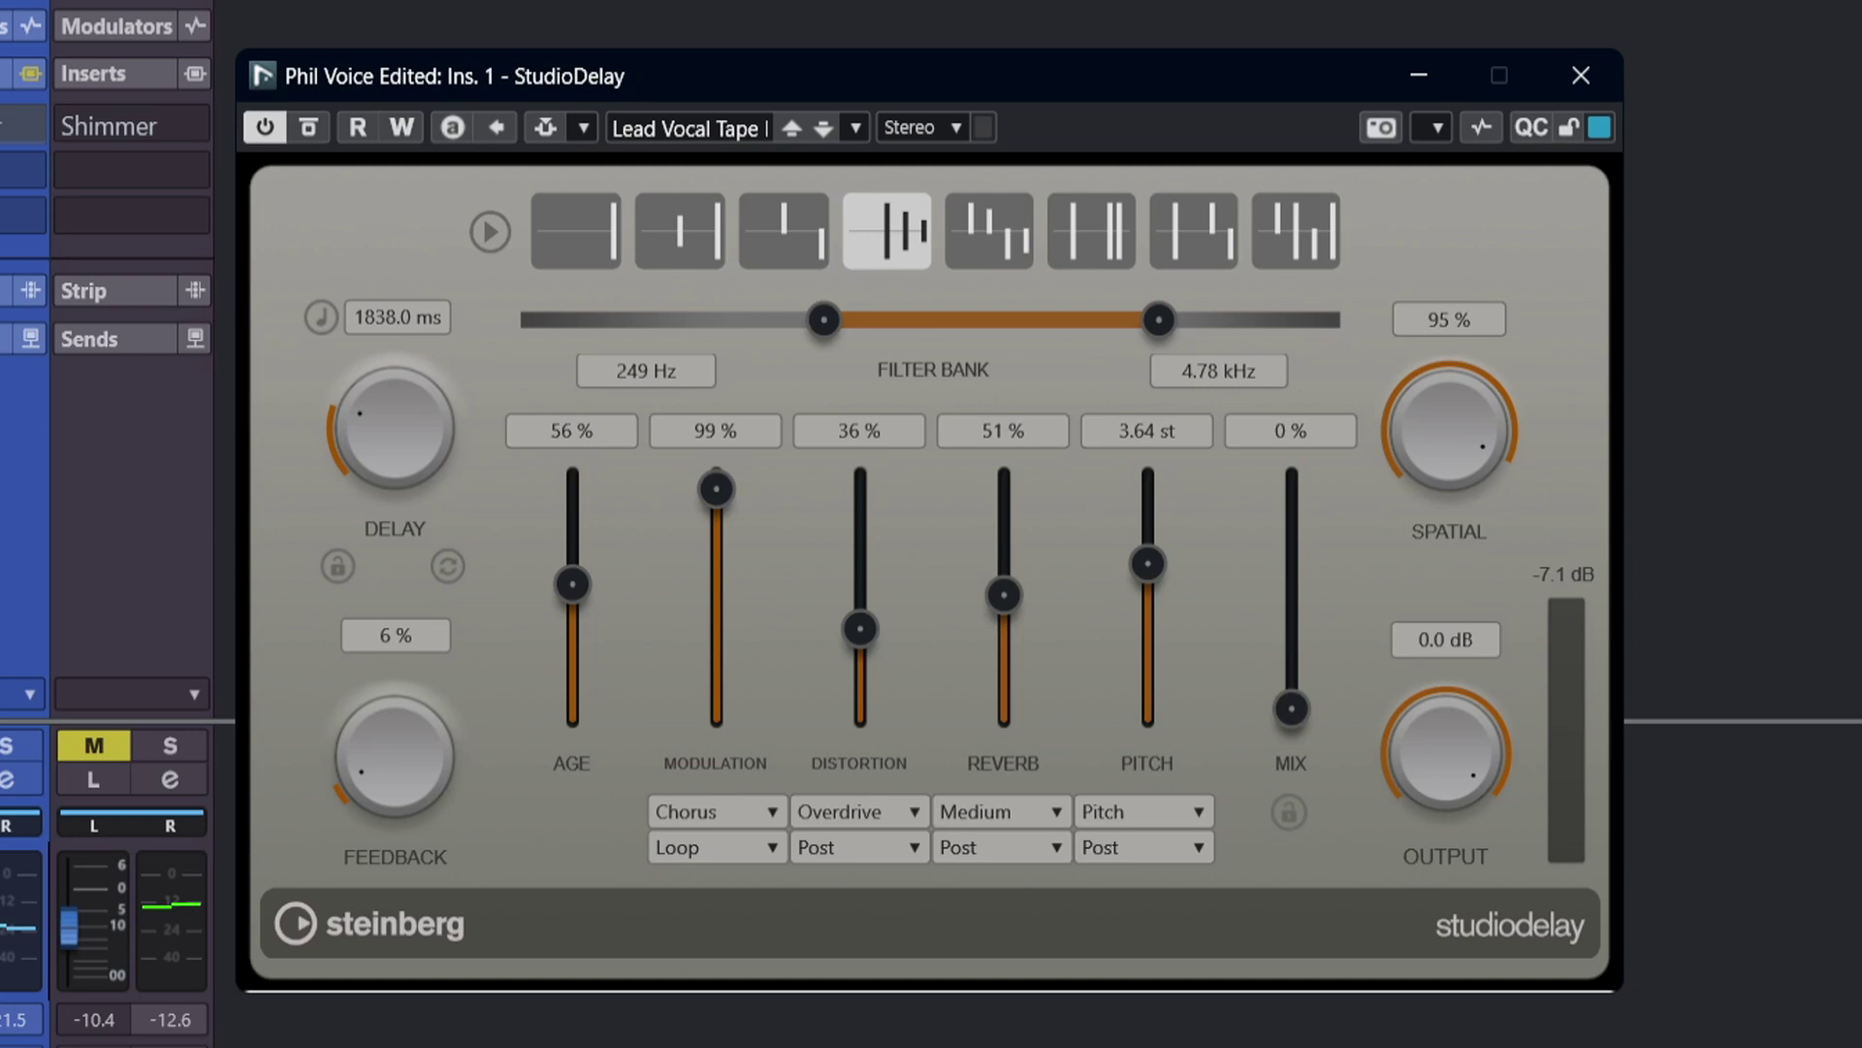
Set the vocal StudioDelay mix to 57%, raise its pitch shift and push distortion to 70%.
{"action": "left_click_drag", "start_coordinate": [1293, 709], "coordinate": [1289, 582]}
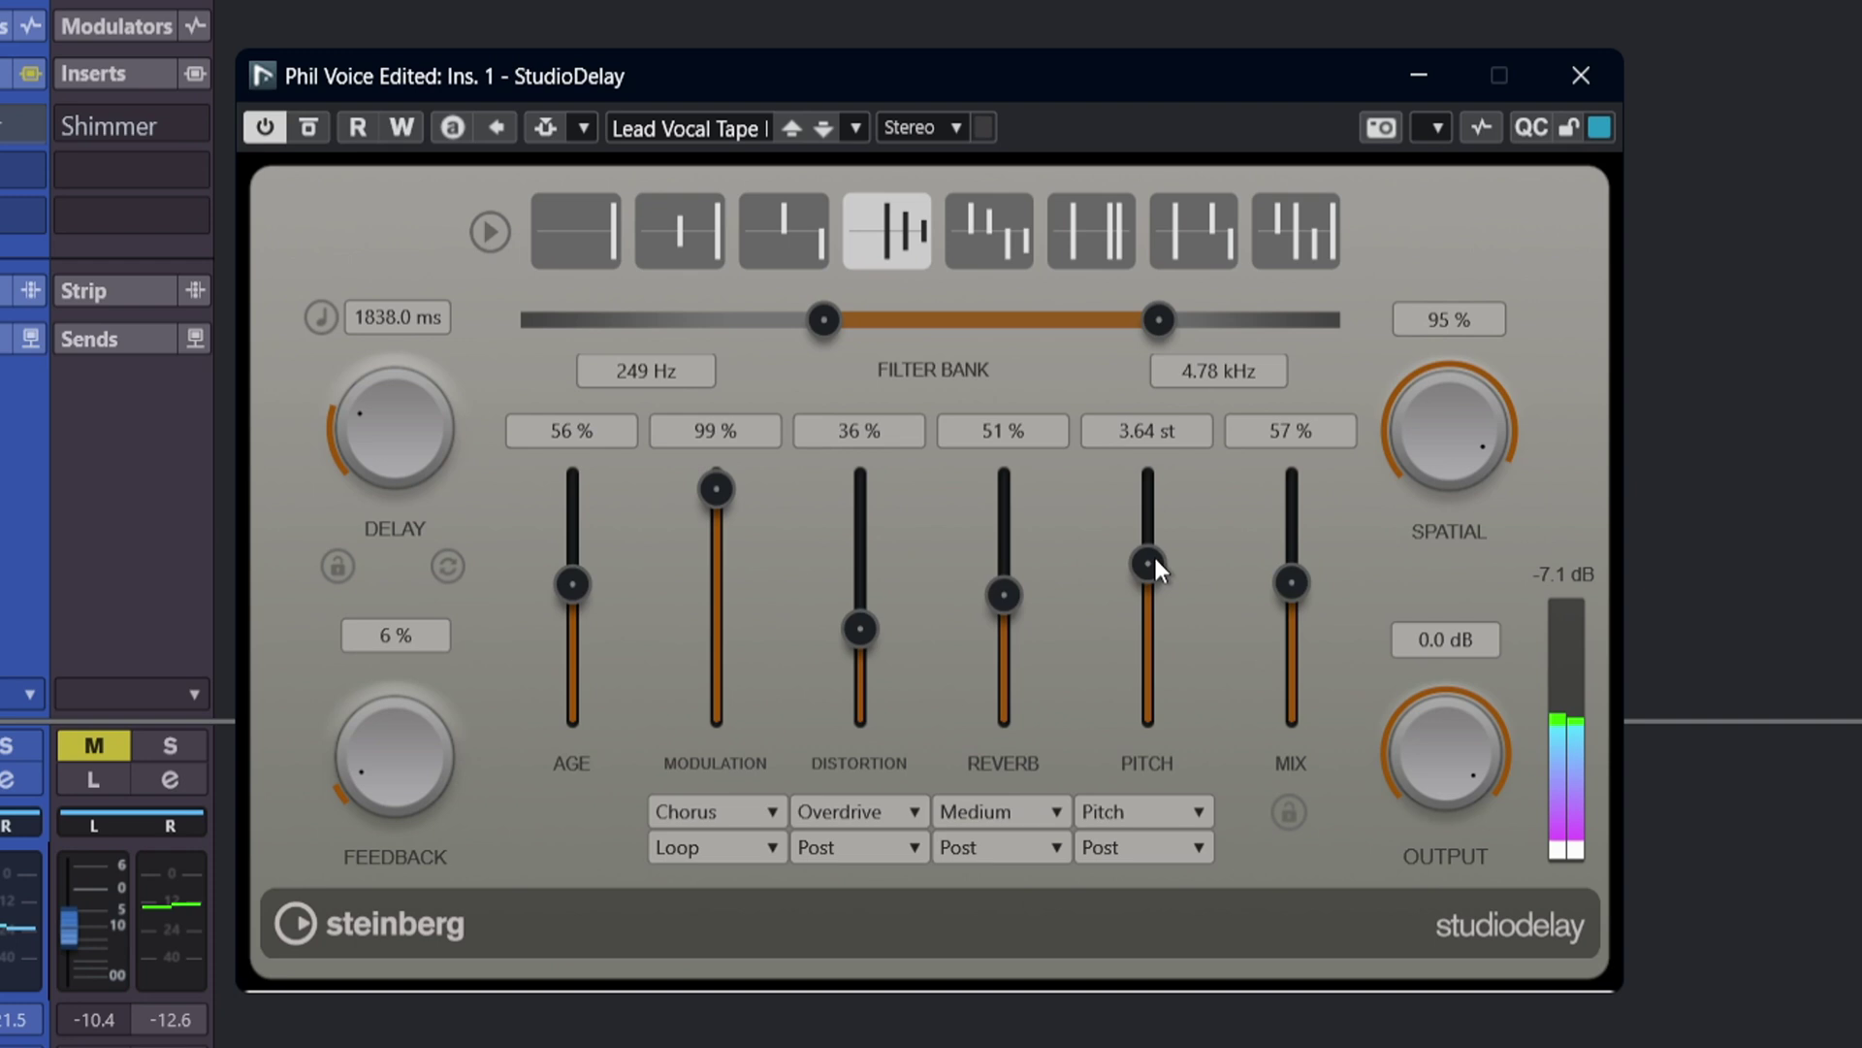
{"action": "left_click_drag", "start_coordinate": [1154, 554], "coordinate": [1155, 533]}
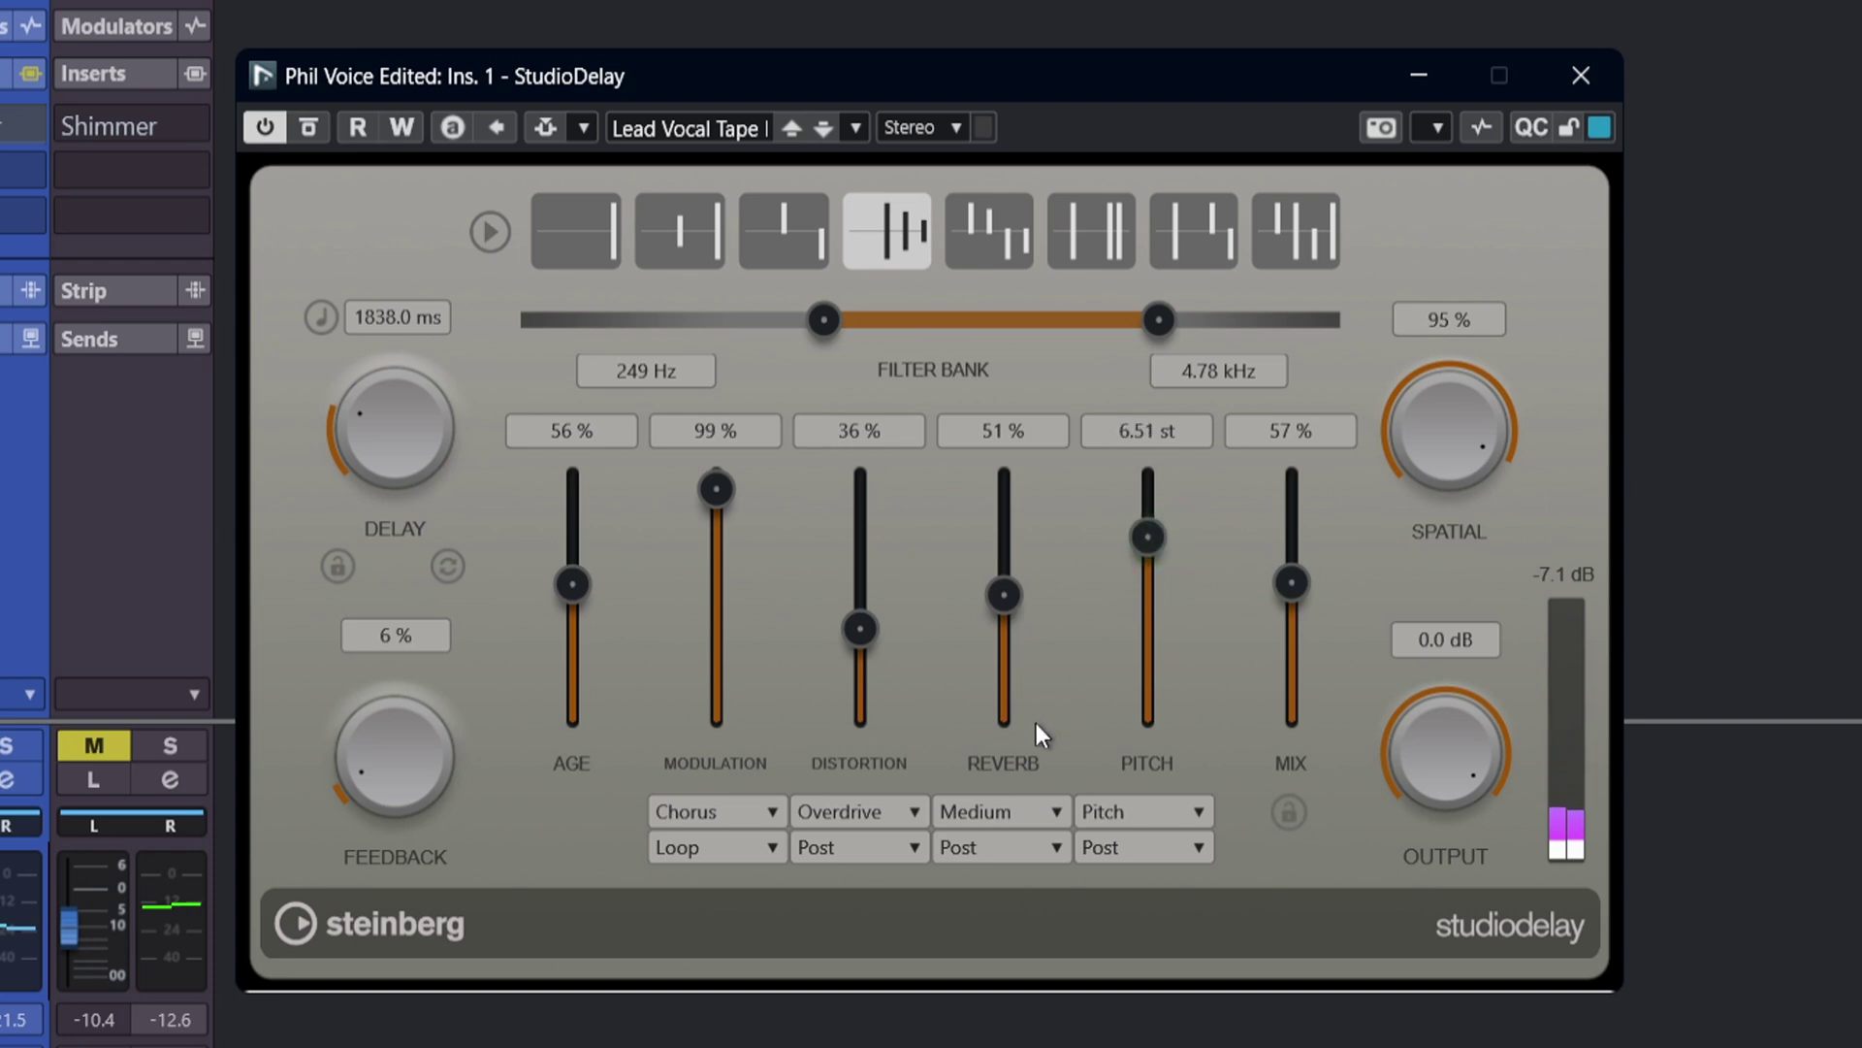
{"action": "left_click_drag", "start_coordinate": [872, 631], "coordinate": [874, 506]}
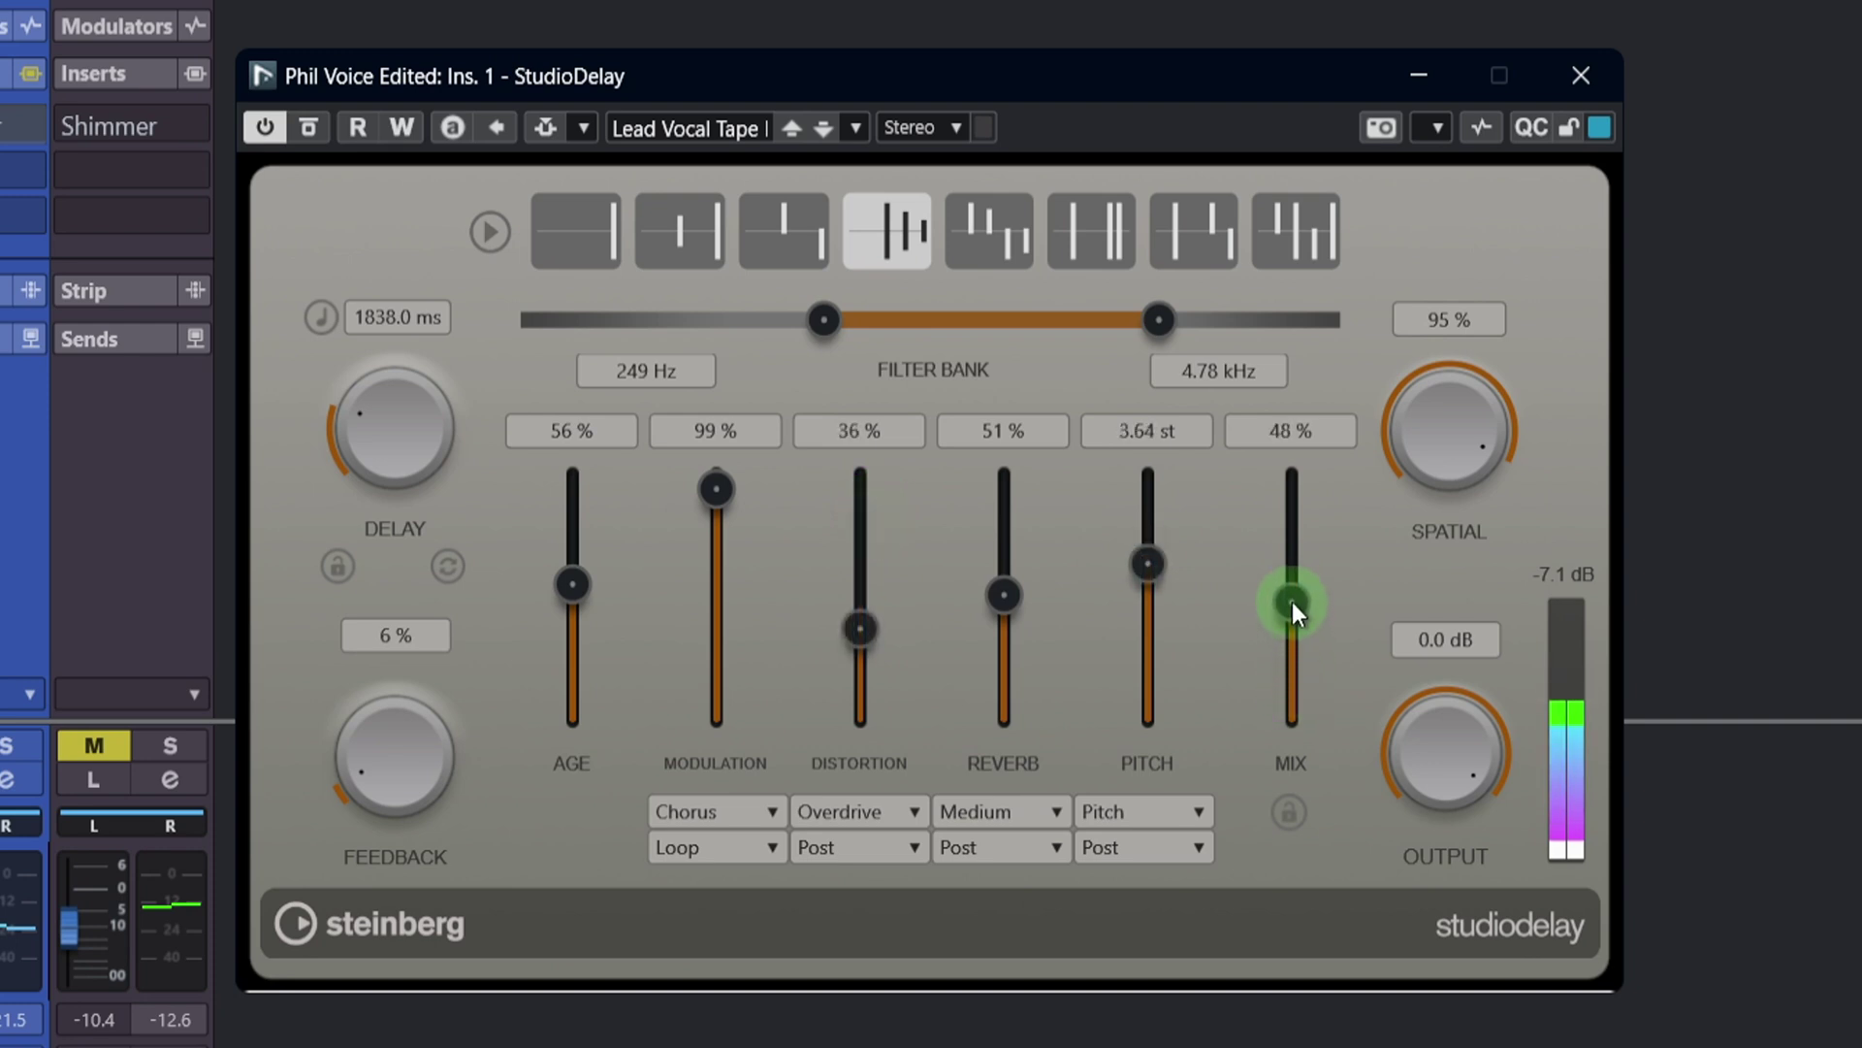
{"action": "left_click_drag", "start_coordinate": [1295, 649], "coordinate": [1289, 582]}
{"action": "left_click_drag", "start_coordinate": [1157, 557], "coordinate": [1156, 533]}
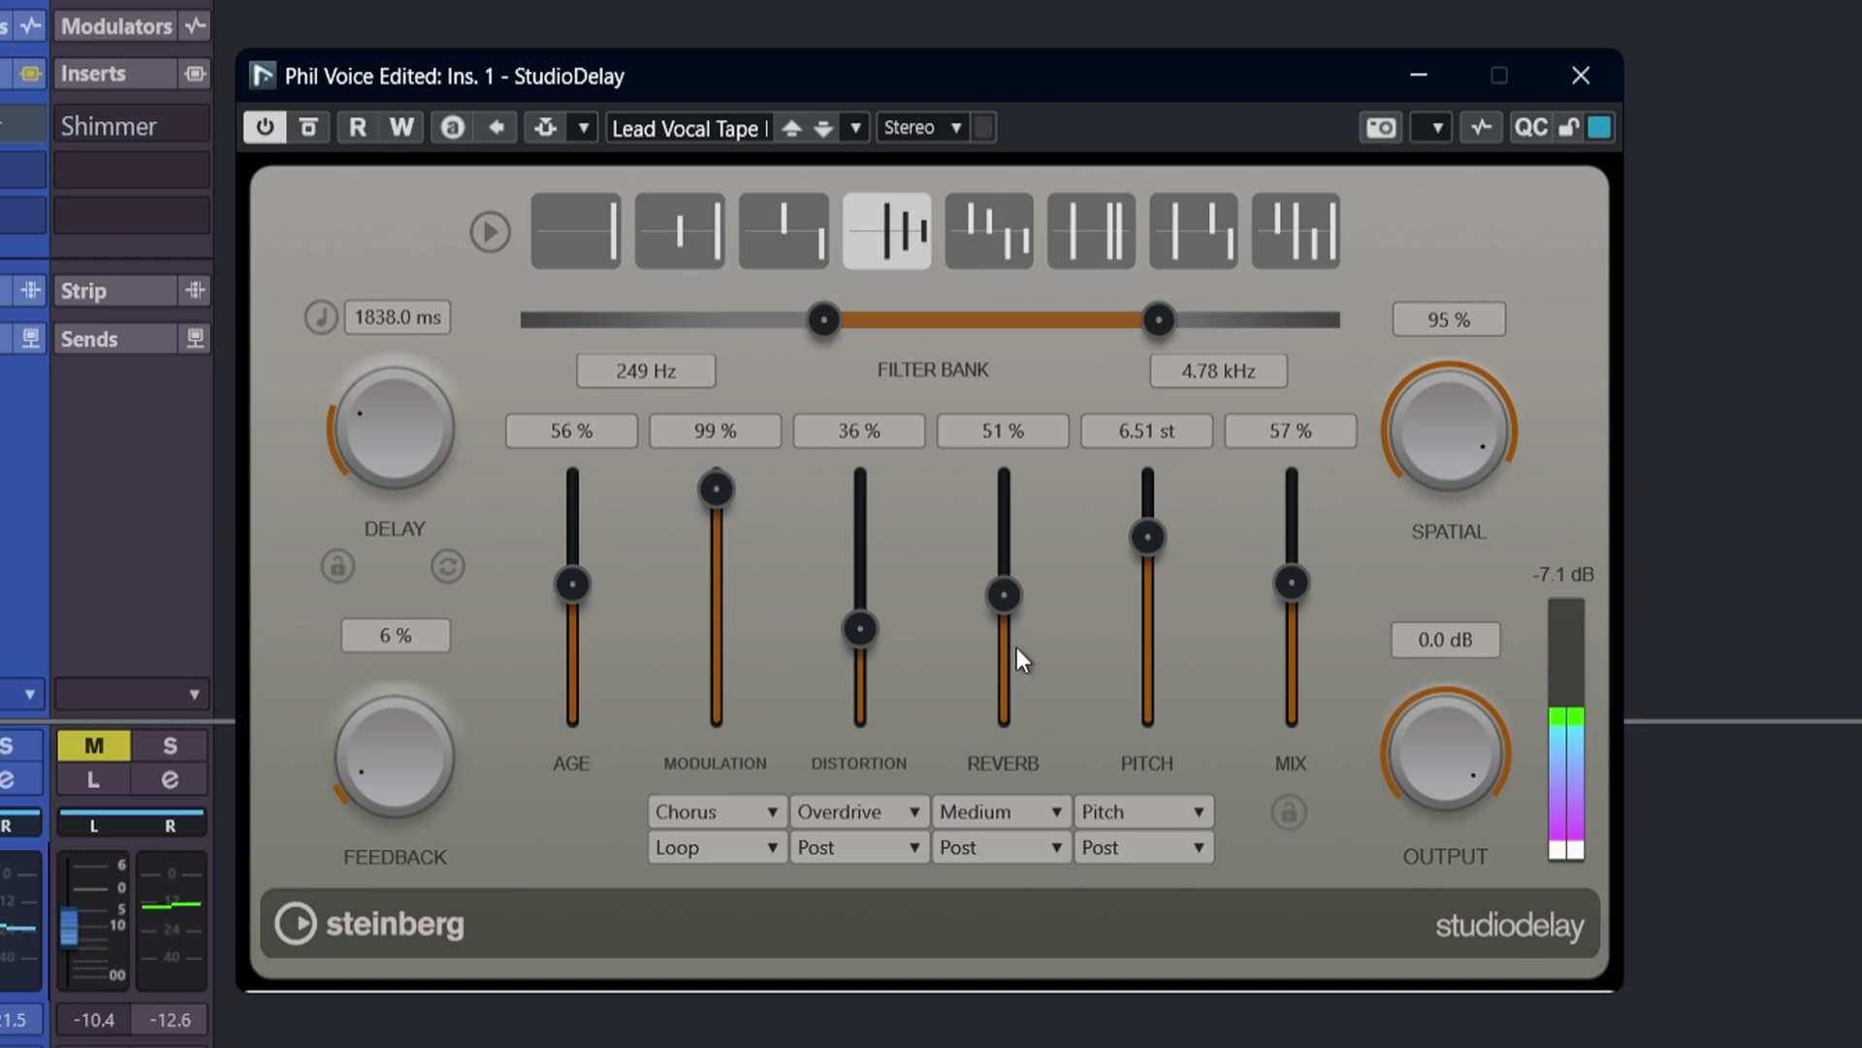
{"action": "left_click_drag", "start_coordinate": [869, 627], "coordinate": [866, 553]}
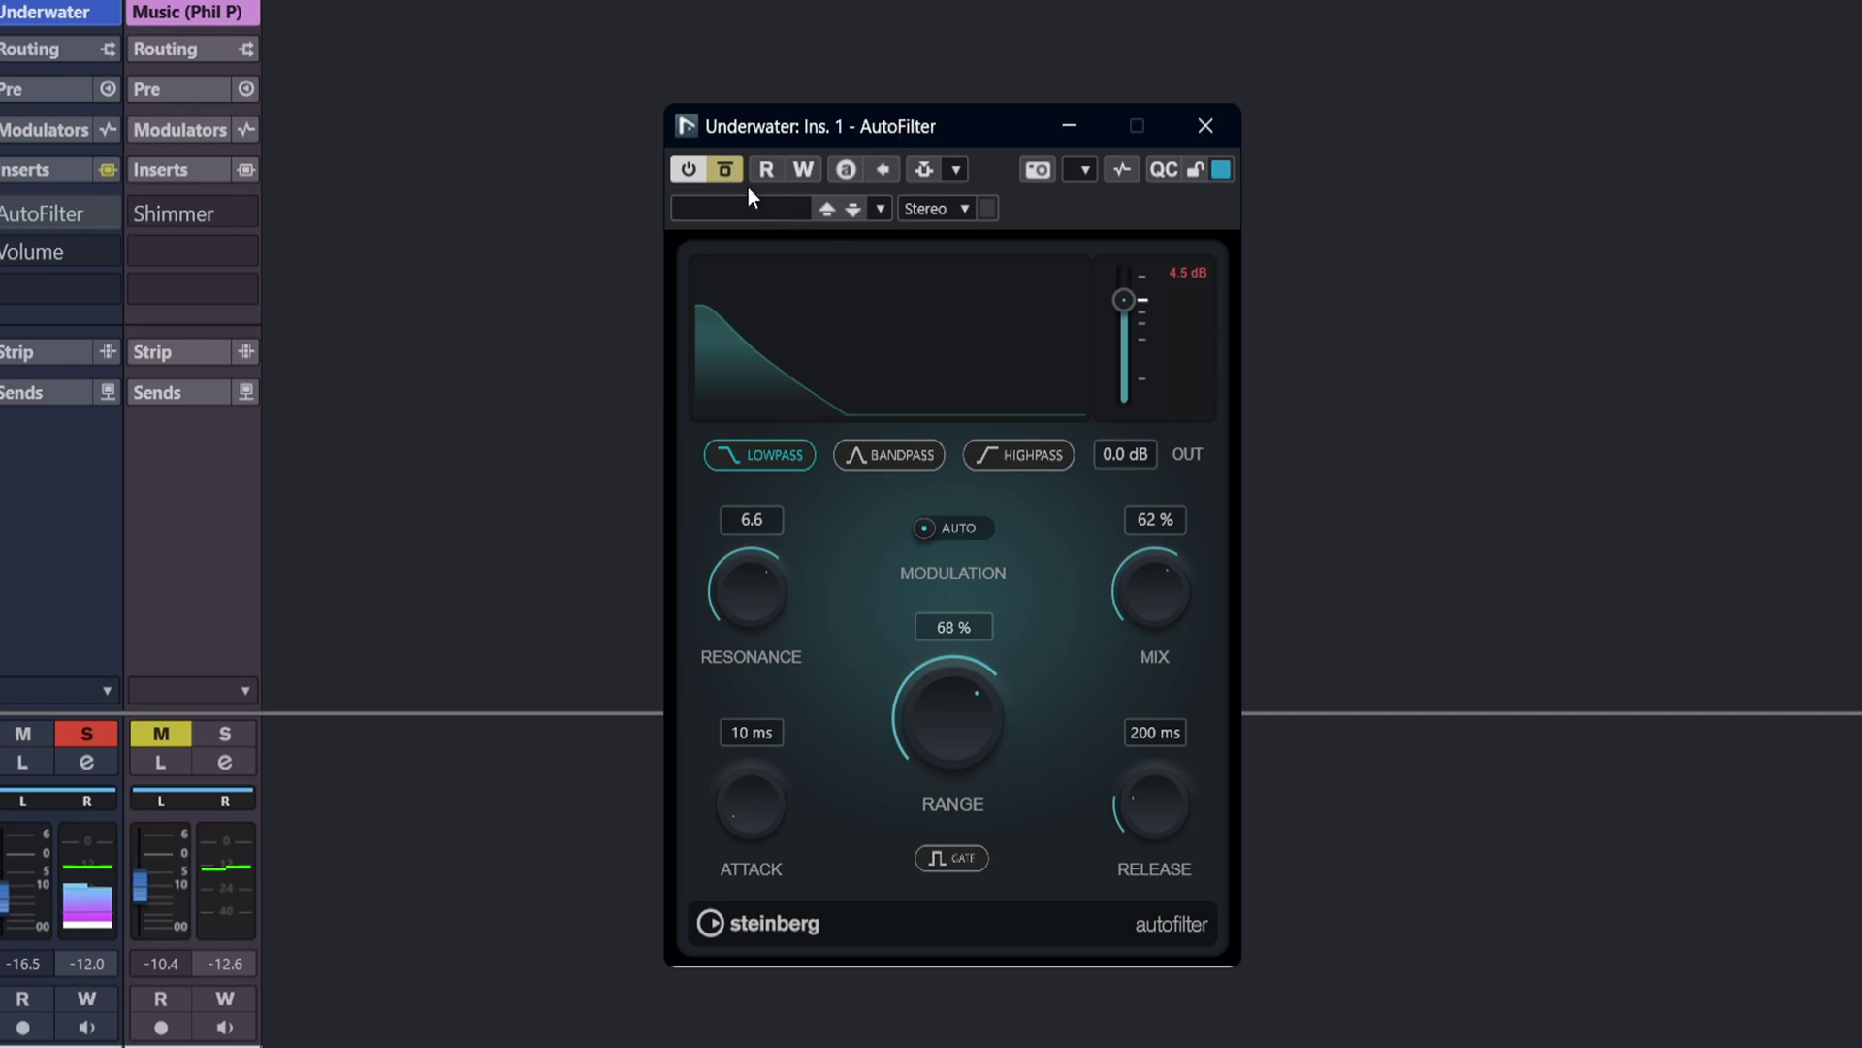
Disable bypass on the Underwater channel's AutoFilter so it processes again.
{"action": "left_click", "coordinate": [724, 171]}
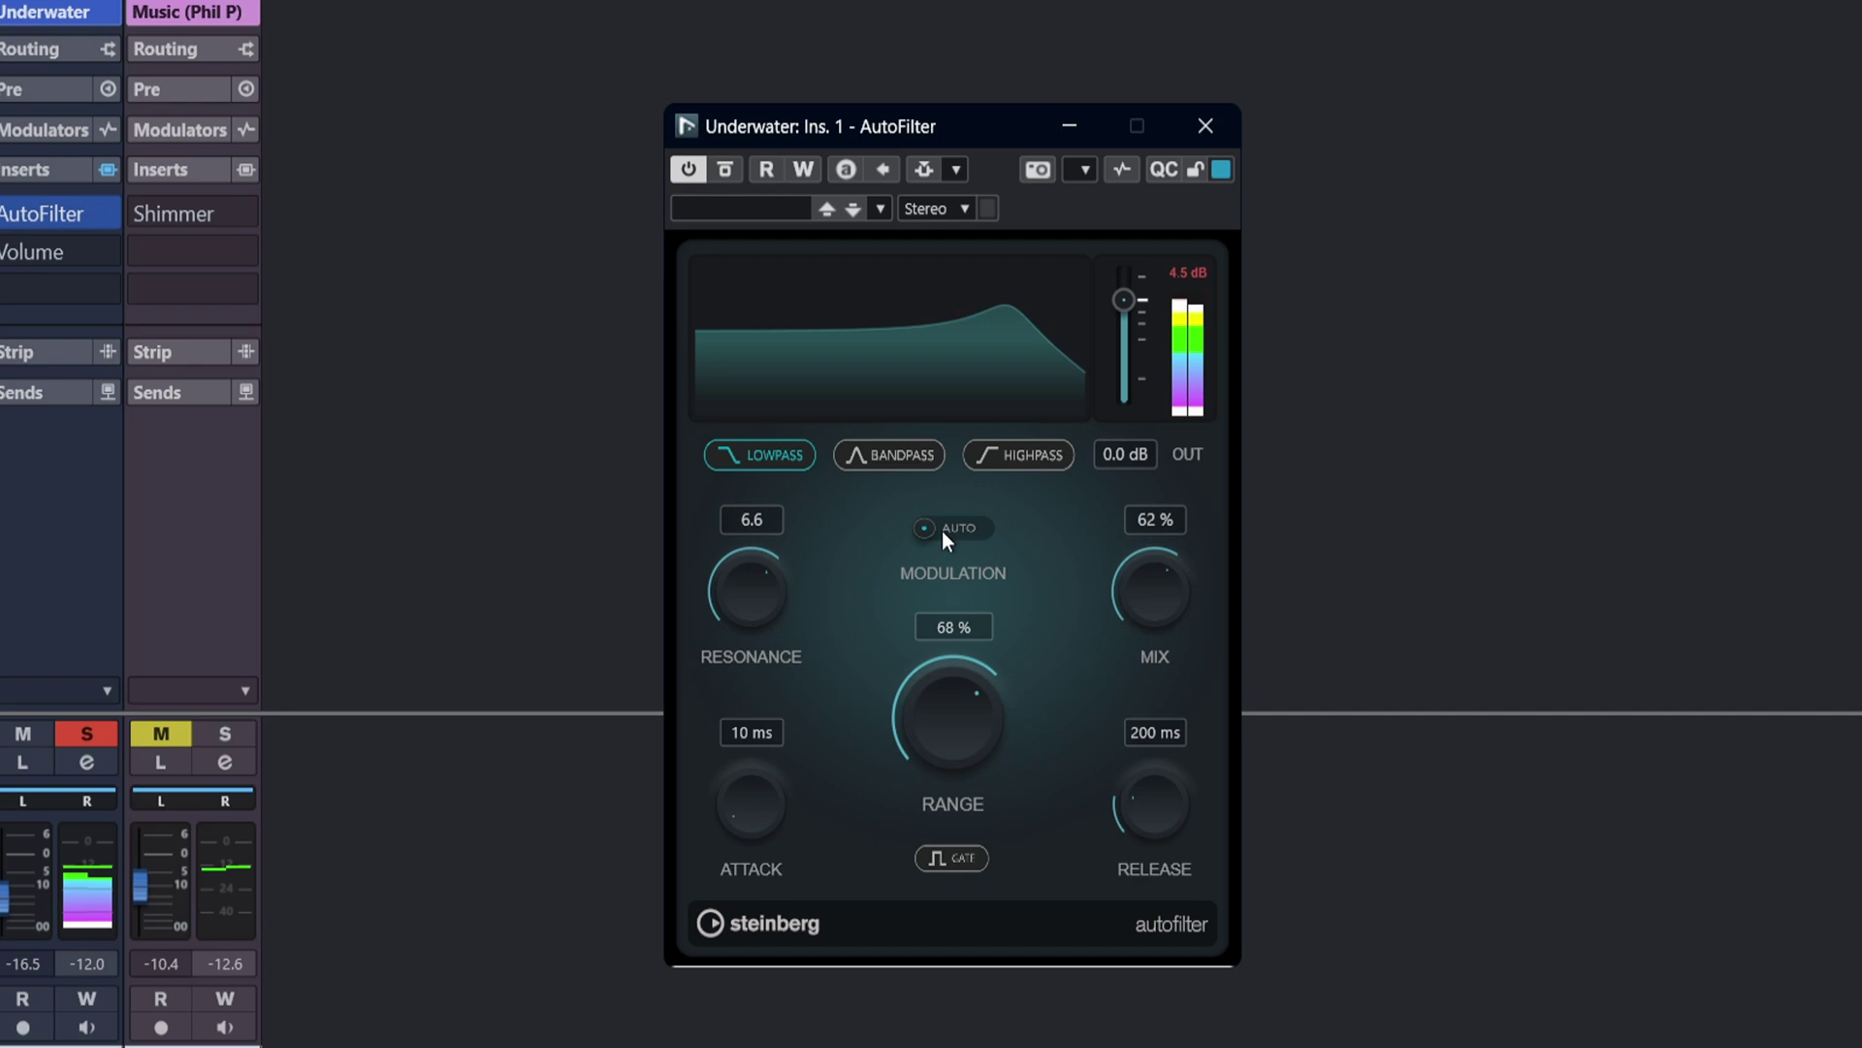
{"action": "left_click", "coordinate": [745, 609]}
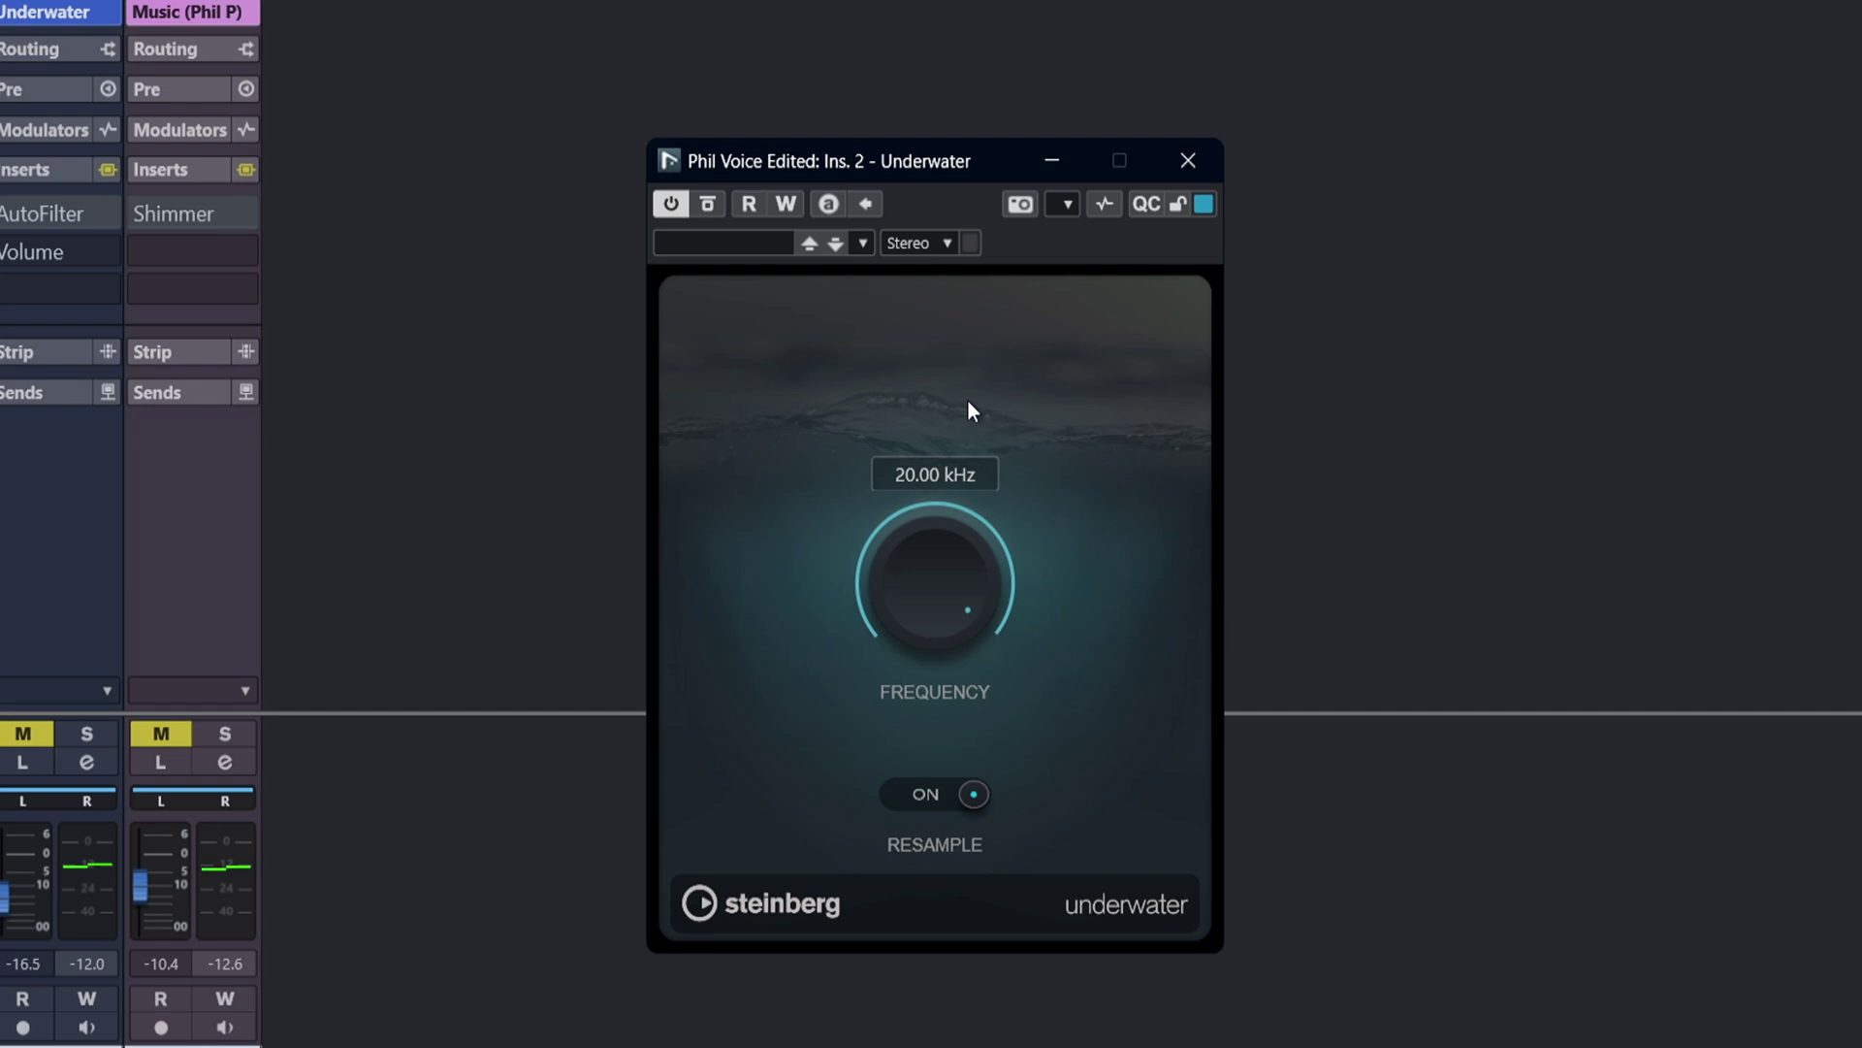
Turn the Underwater FREQUENCY knob down from 20 kHz to about 1 kHz.
{"action": "left_click_drag", "start_coordinate": [931, 570], "coordinate": [912, 654]}
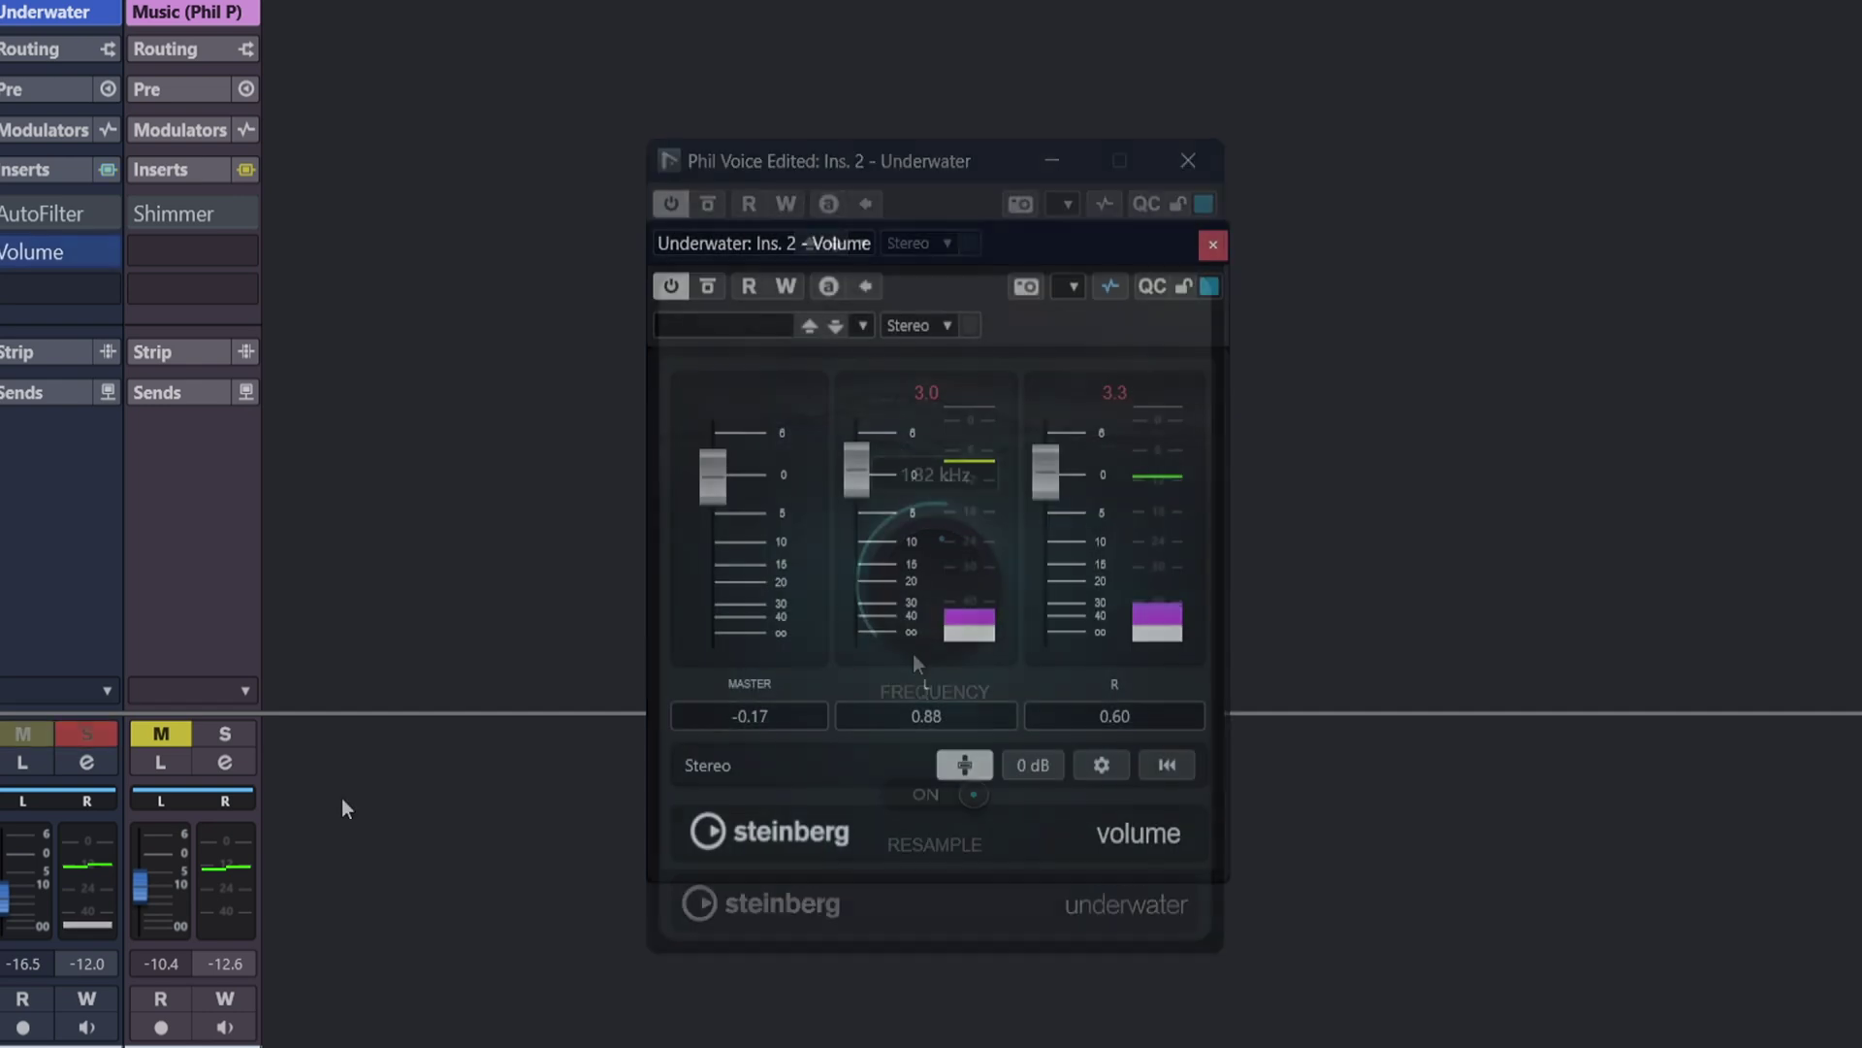
{"action": "left_click_drag", "start_coordinate": [713, 472], "coordinate": [718, 641]}
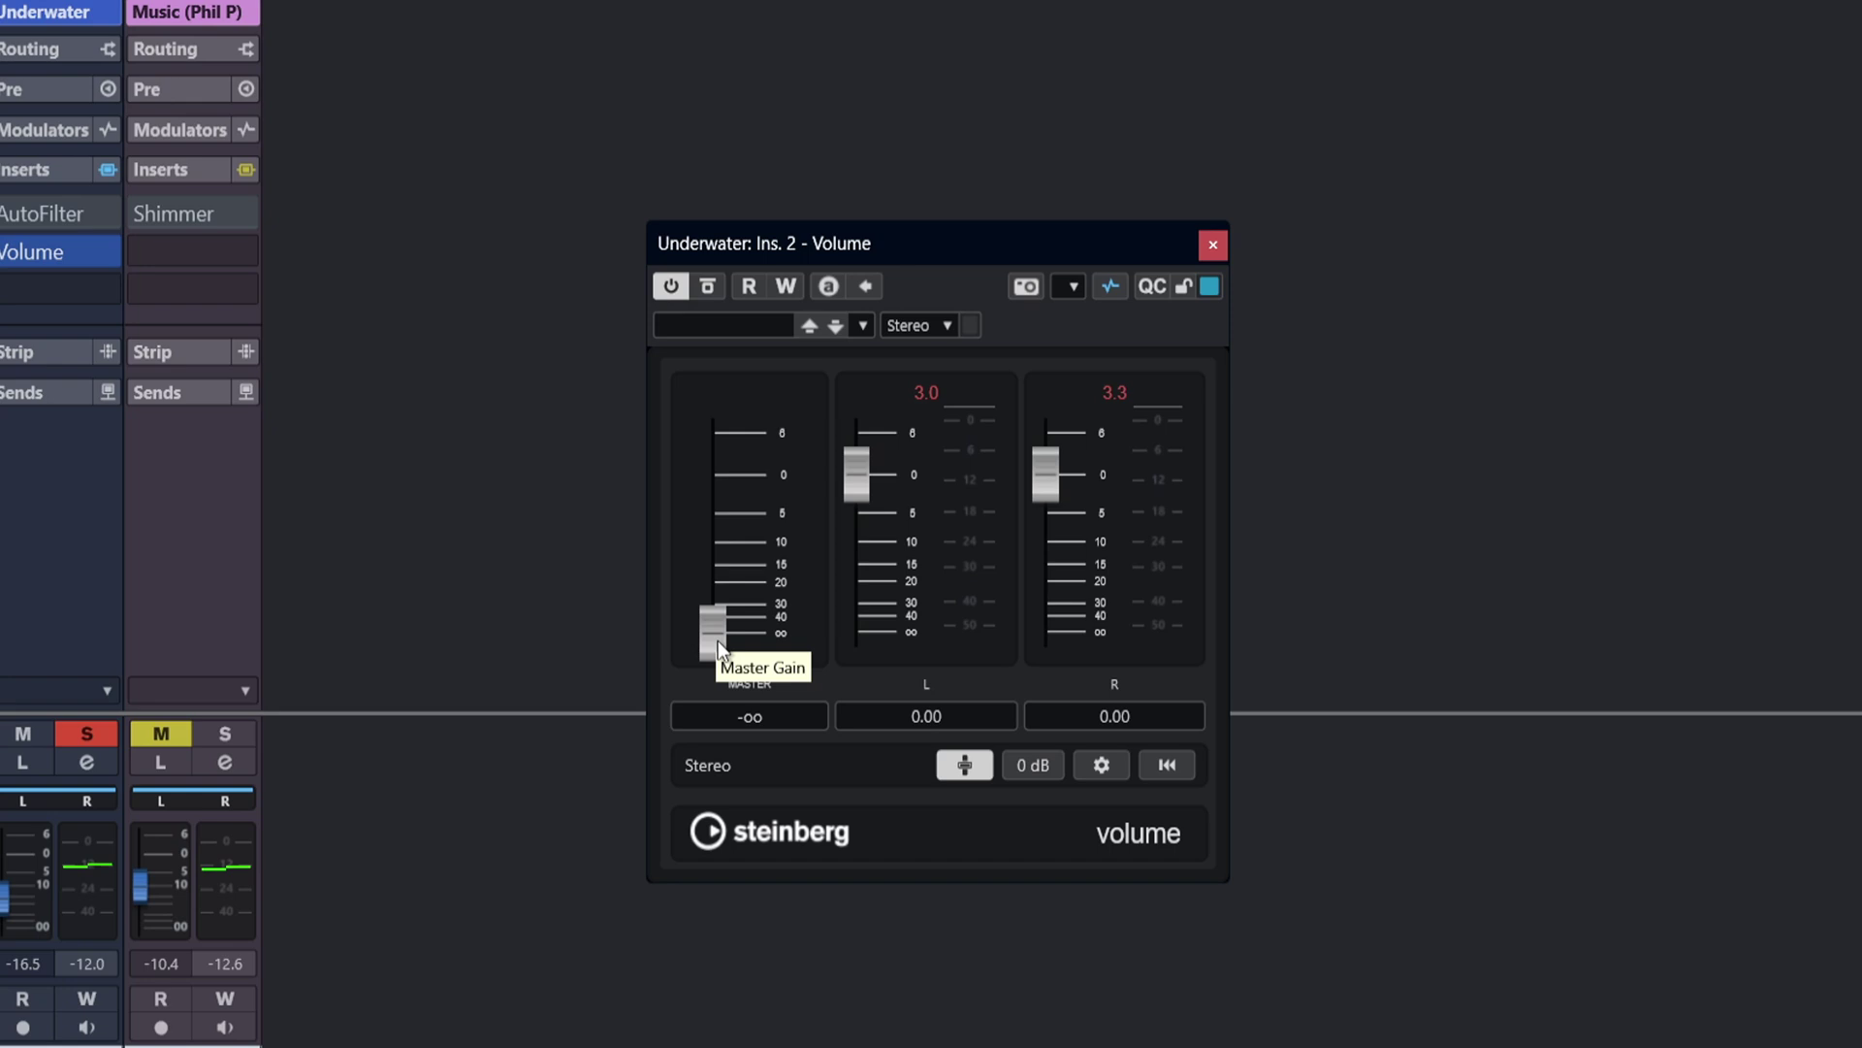
Raise the Volume plugin's master gain from -∞ to 6.02 dB and trim the L and R gains.
{"action": "mouse_move", "coordinate": [717, 640]}
{"action": "left_mouse_down"}
{"action": "mouse_move", "coordinate": [713, 453]}
{"action": "mouse_move", "coordinate": [696, 677]}
{"action": "left_mouse_up"}
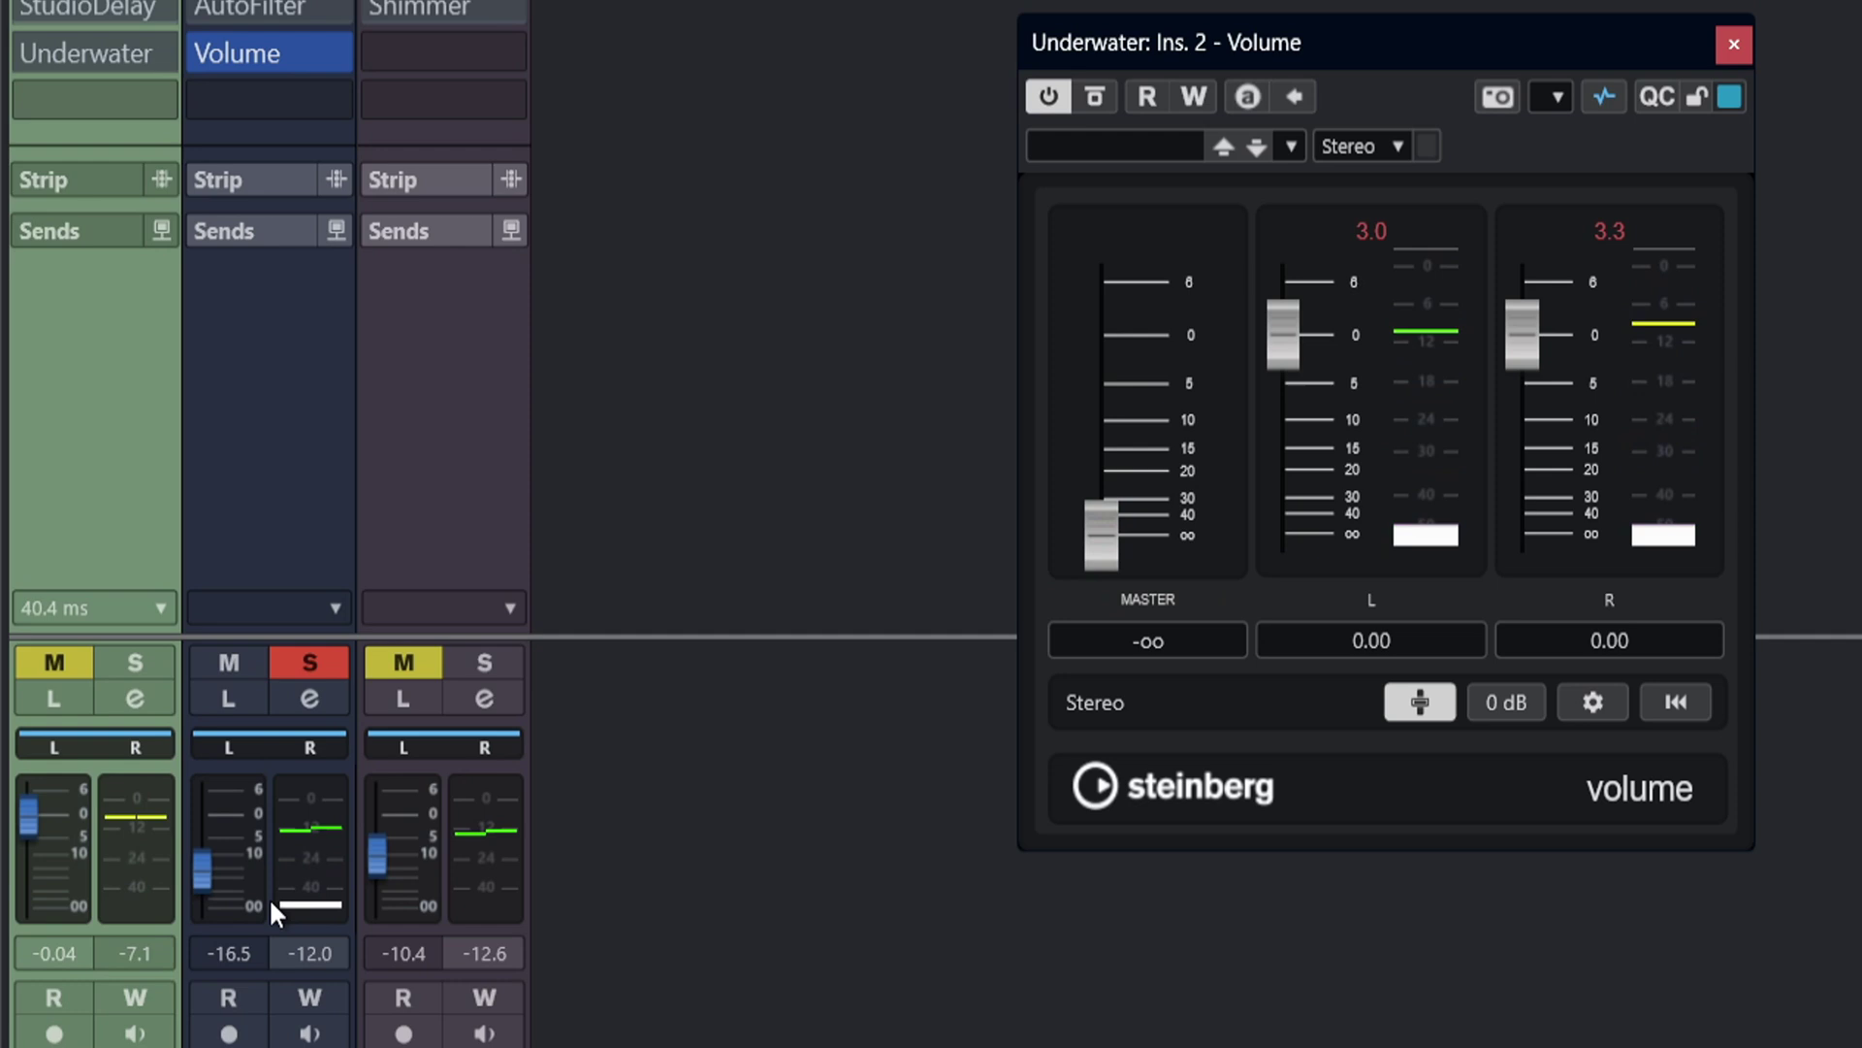
{"action": "mouse_move", "coordinate": [1102, 530]}
{"action": "left_mouse_down"}
{"action": "mouse_move", "coordinate": [1107, 296]}
{"action": "mouse_move", "coordinate": [1106, 351]}
{"action": "left_mouse_up"}
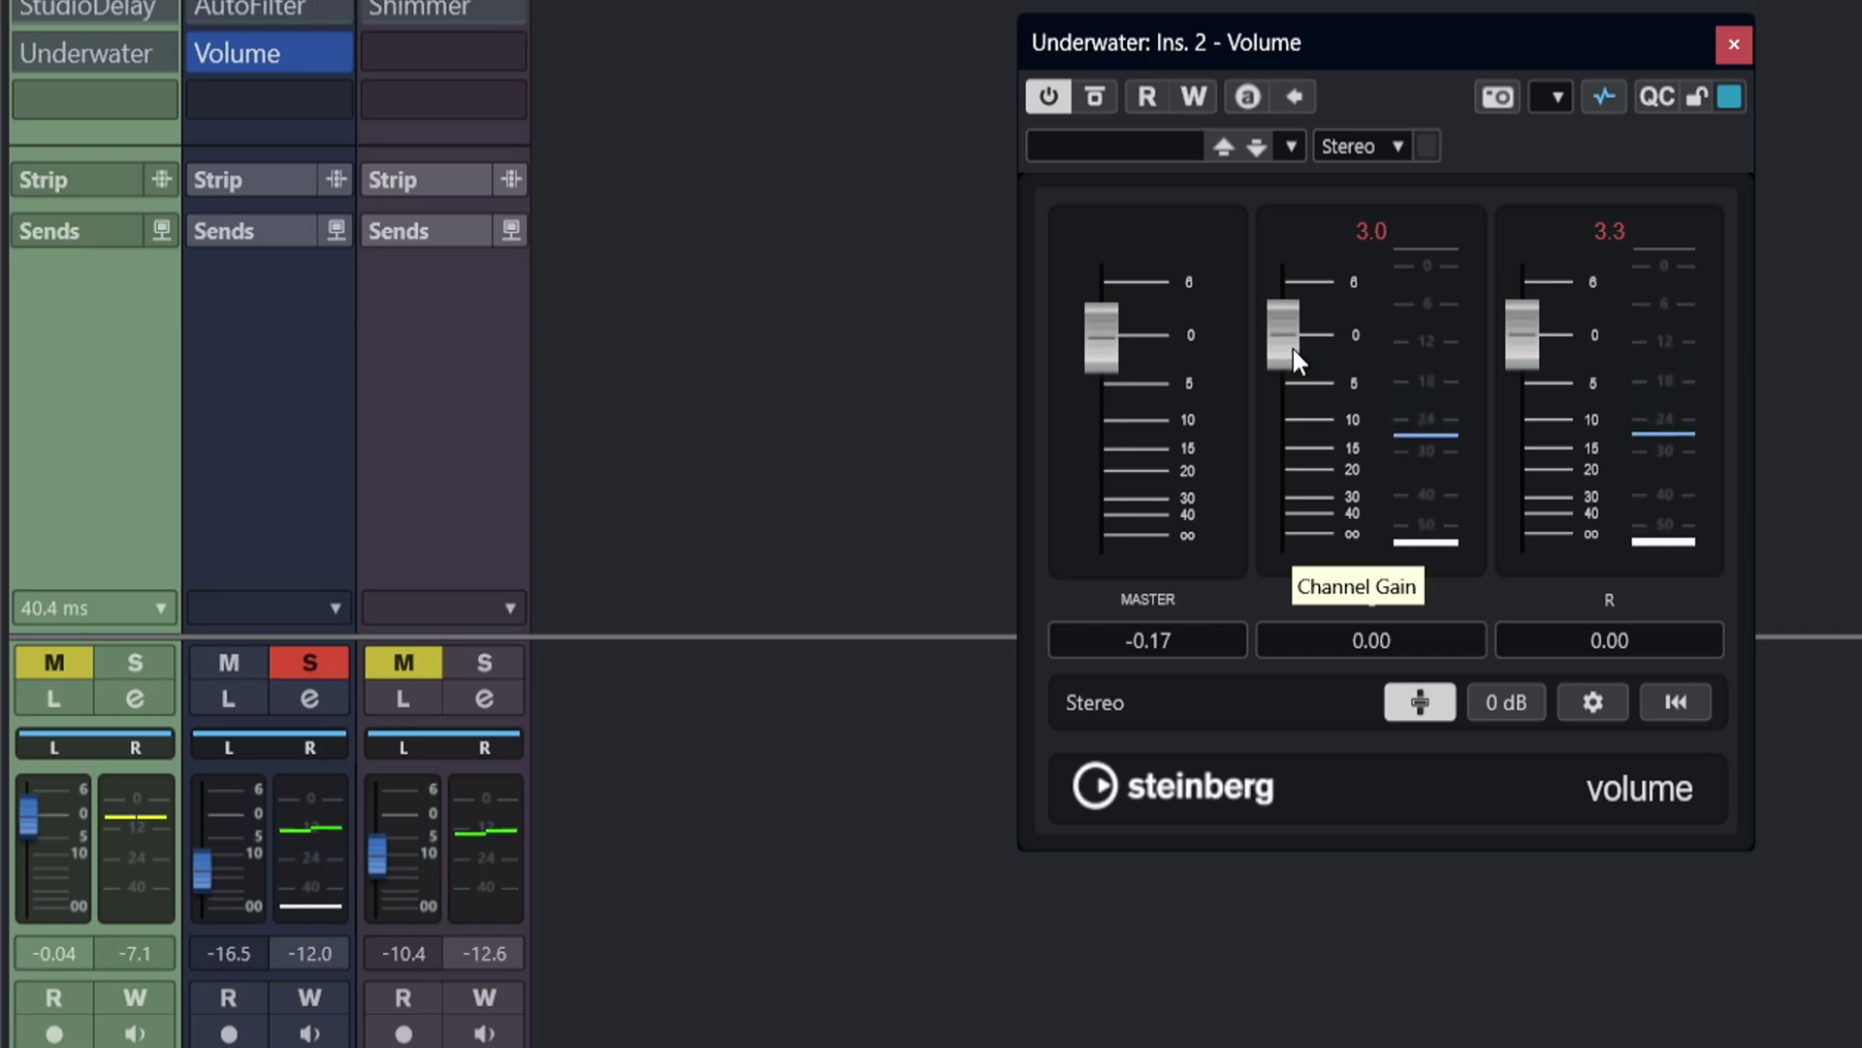
{"action": "mouse_move", "coordinate": [1294, 349]}
{"action": "left_mouse_down"}
{"action": "mouse_move", "coordinate": [1297, 514]}
{"action": "mouse_move", "coordinate": [1286, 343]}
{"action": "left_mouse_up"}
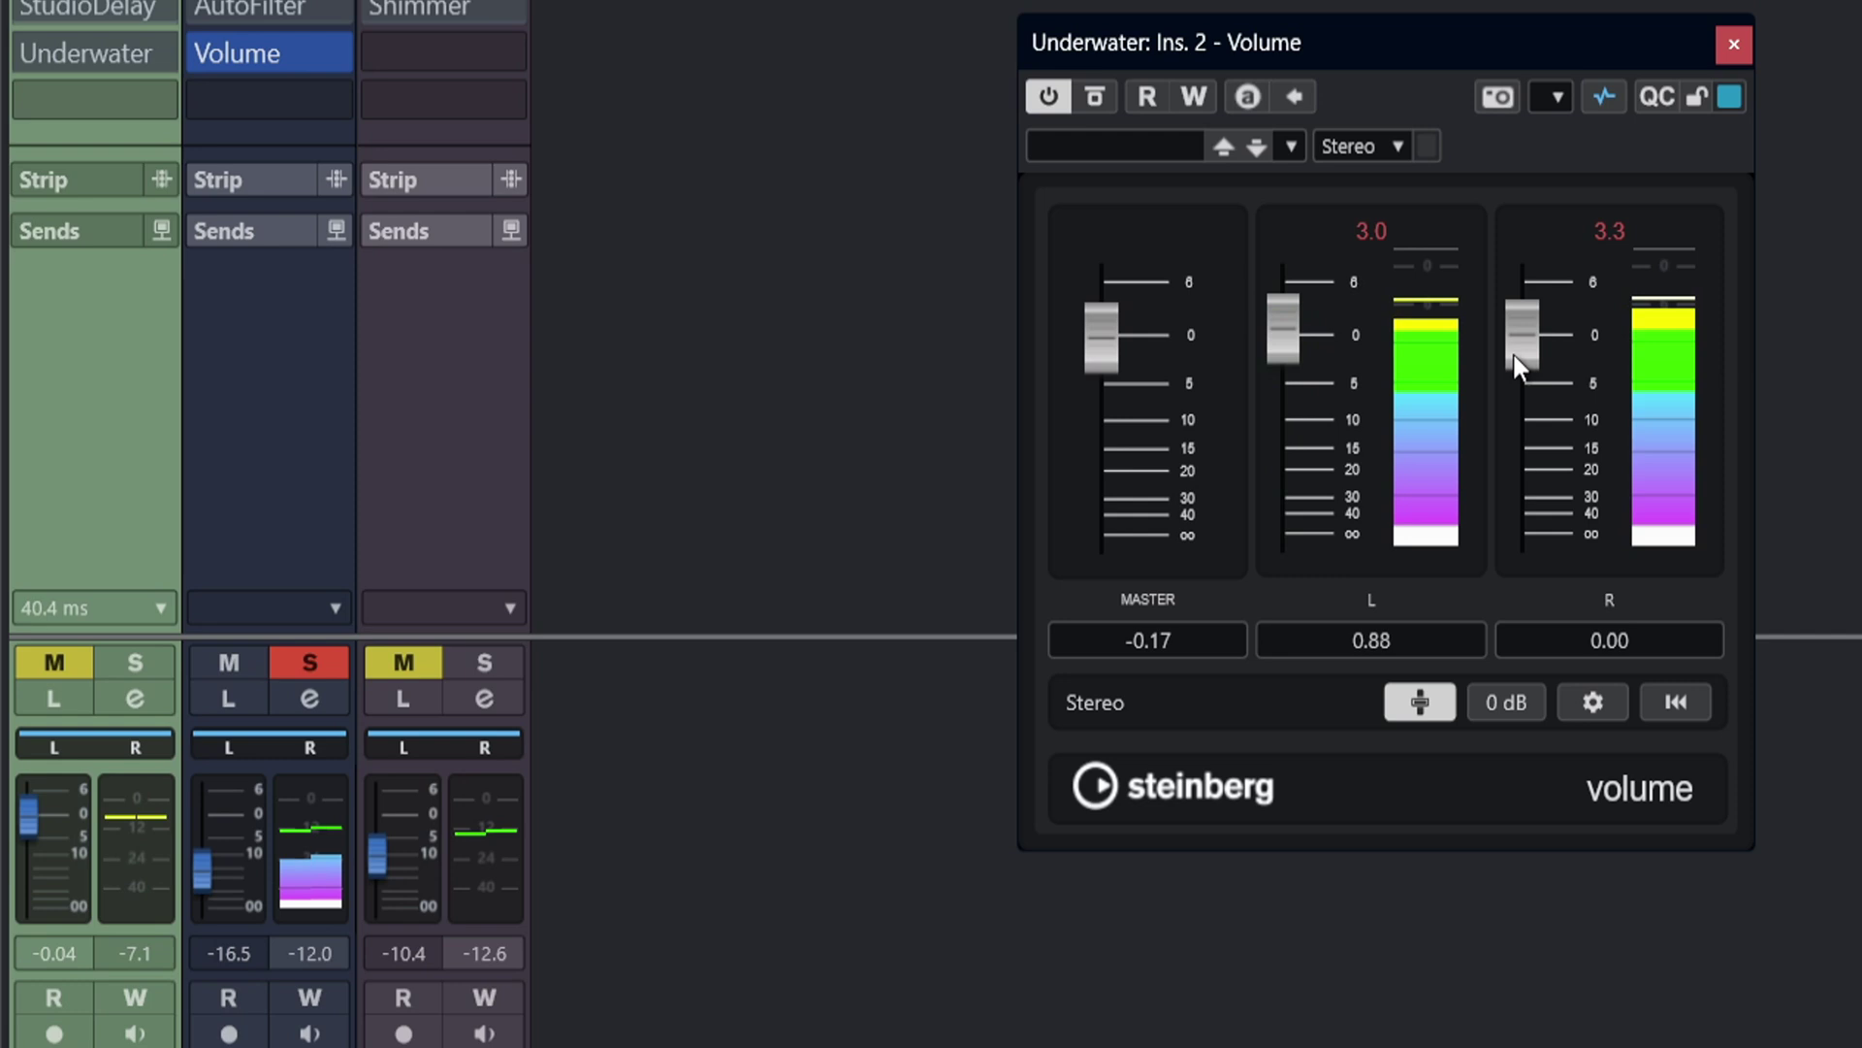
{"action": "mouse_move", "coordinate": [1512, 351]}
{"action": "left_mouse_down"}
{"action": "mouse_move", "coordinate": [1535, 377]}
{"action": "mouse_move", "coordinate": [1541, 499]}
{"action": "mouse_move", "coordinate": [1517, 341]}
{"action": "left_mouse_up"}
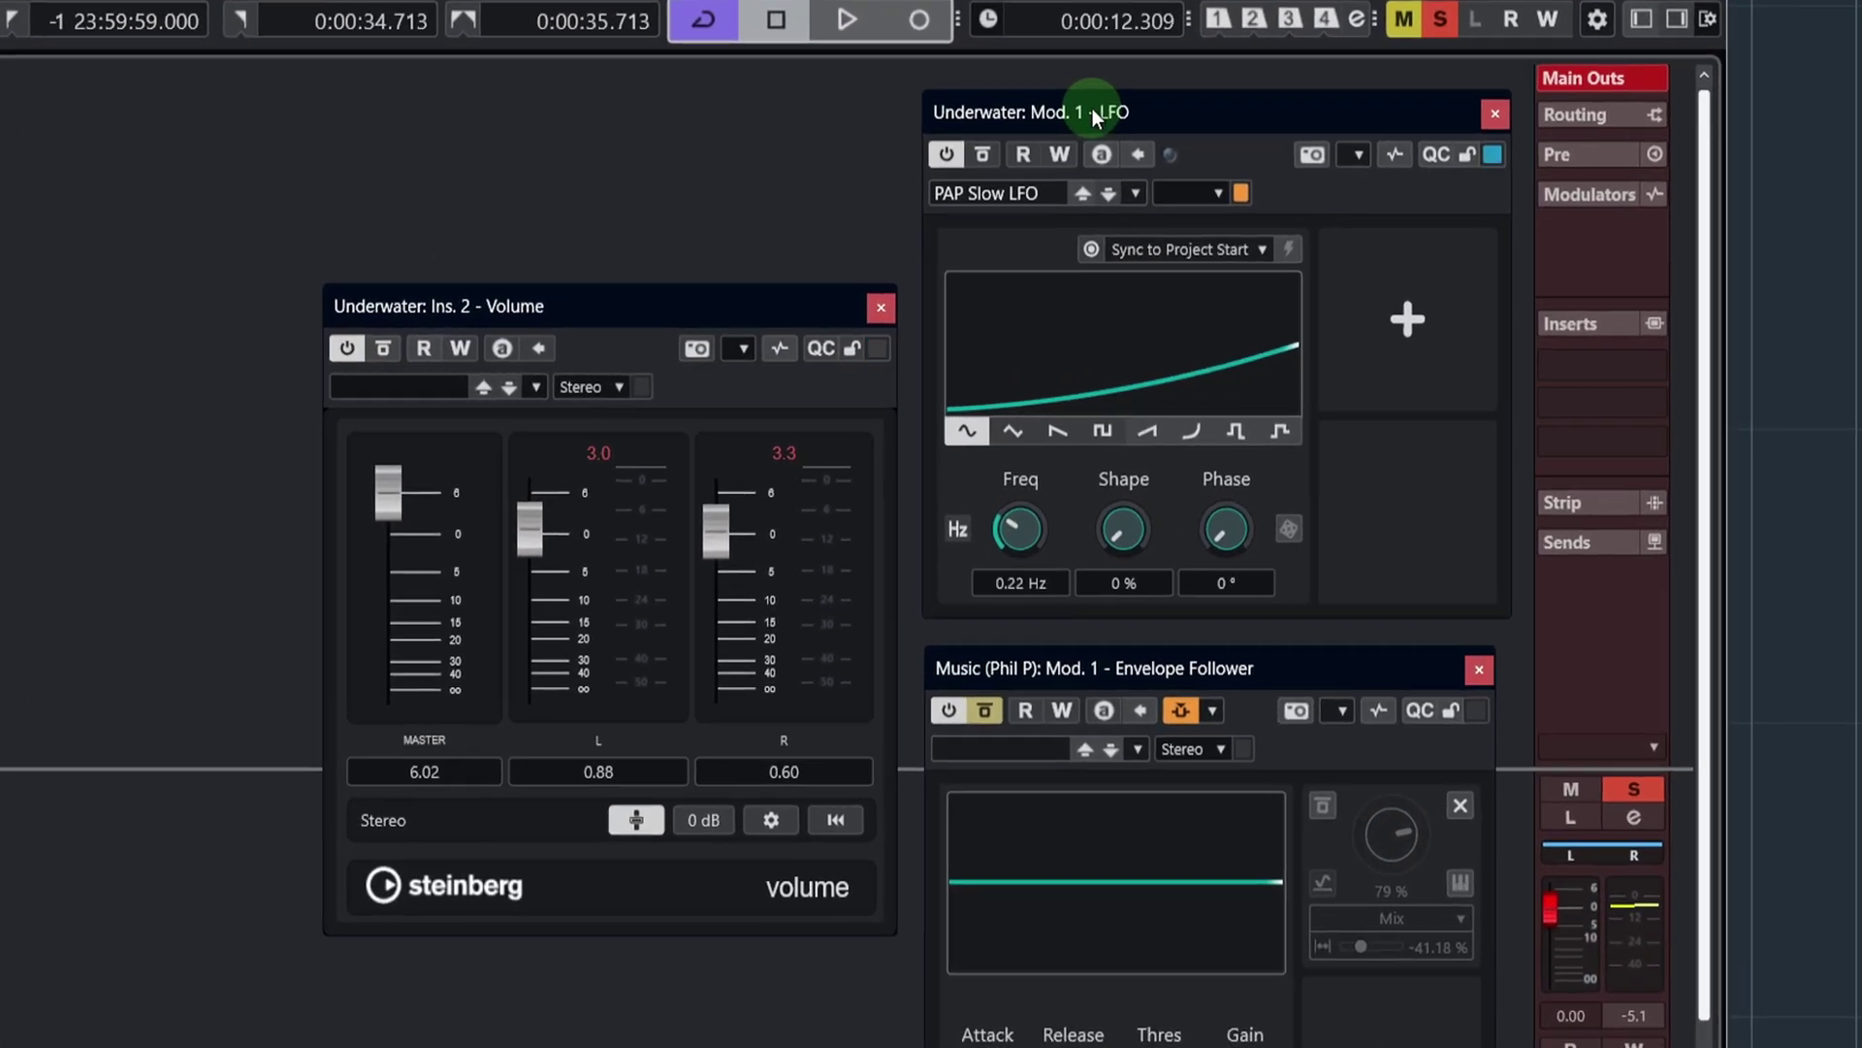
Route the Underwater LFO's destination to Inserts 2 > Volume > Gain.
{"action": "left_click", "coordinate": [1411, 327]}
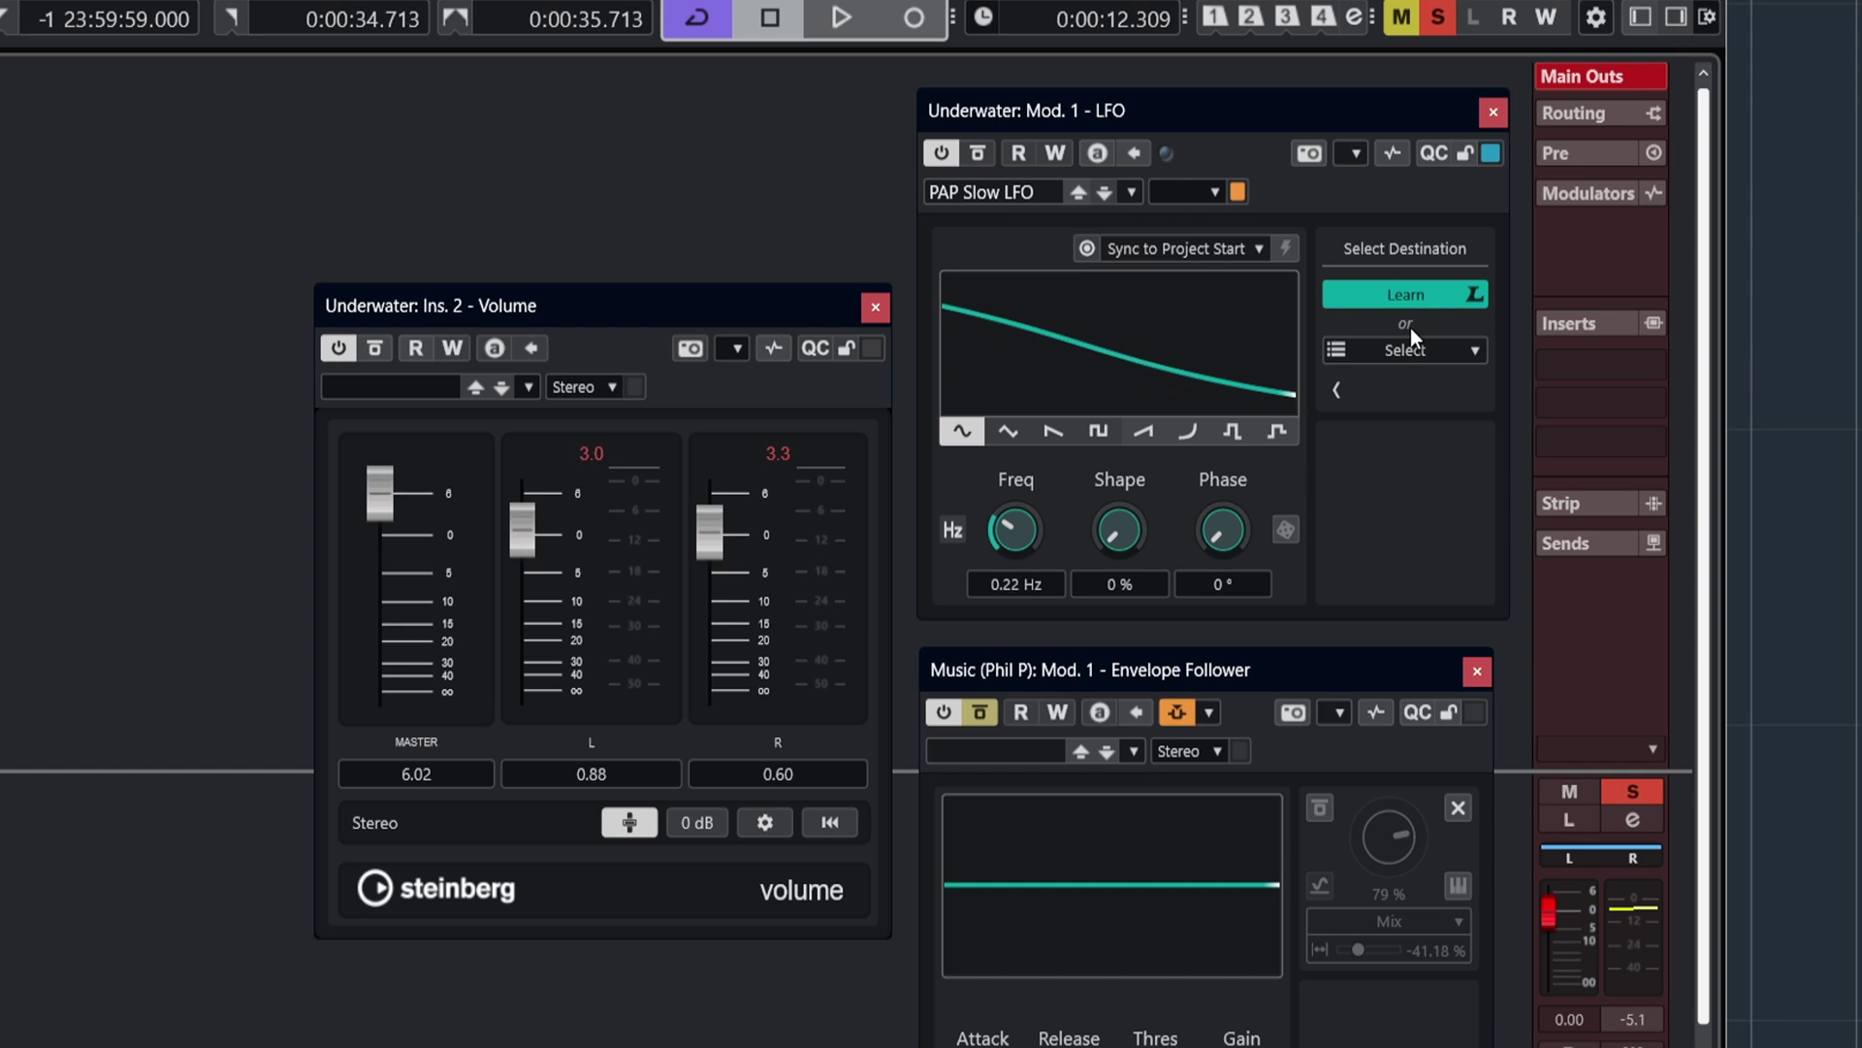
{"action": "left_click", "coordinate": [1411, 296]}
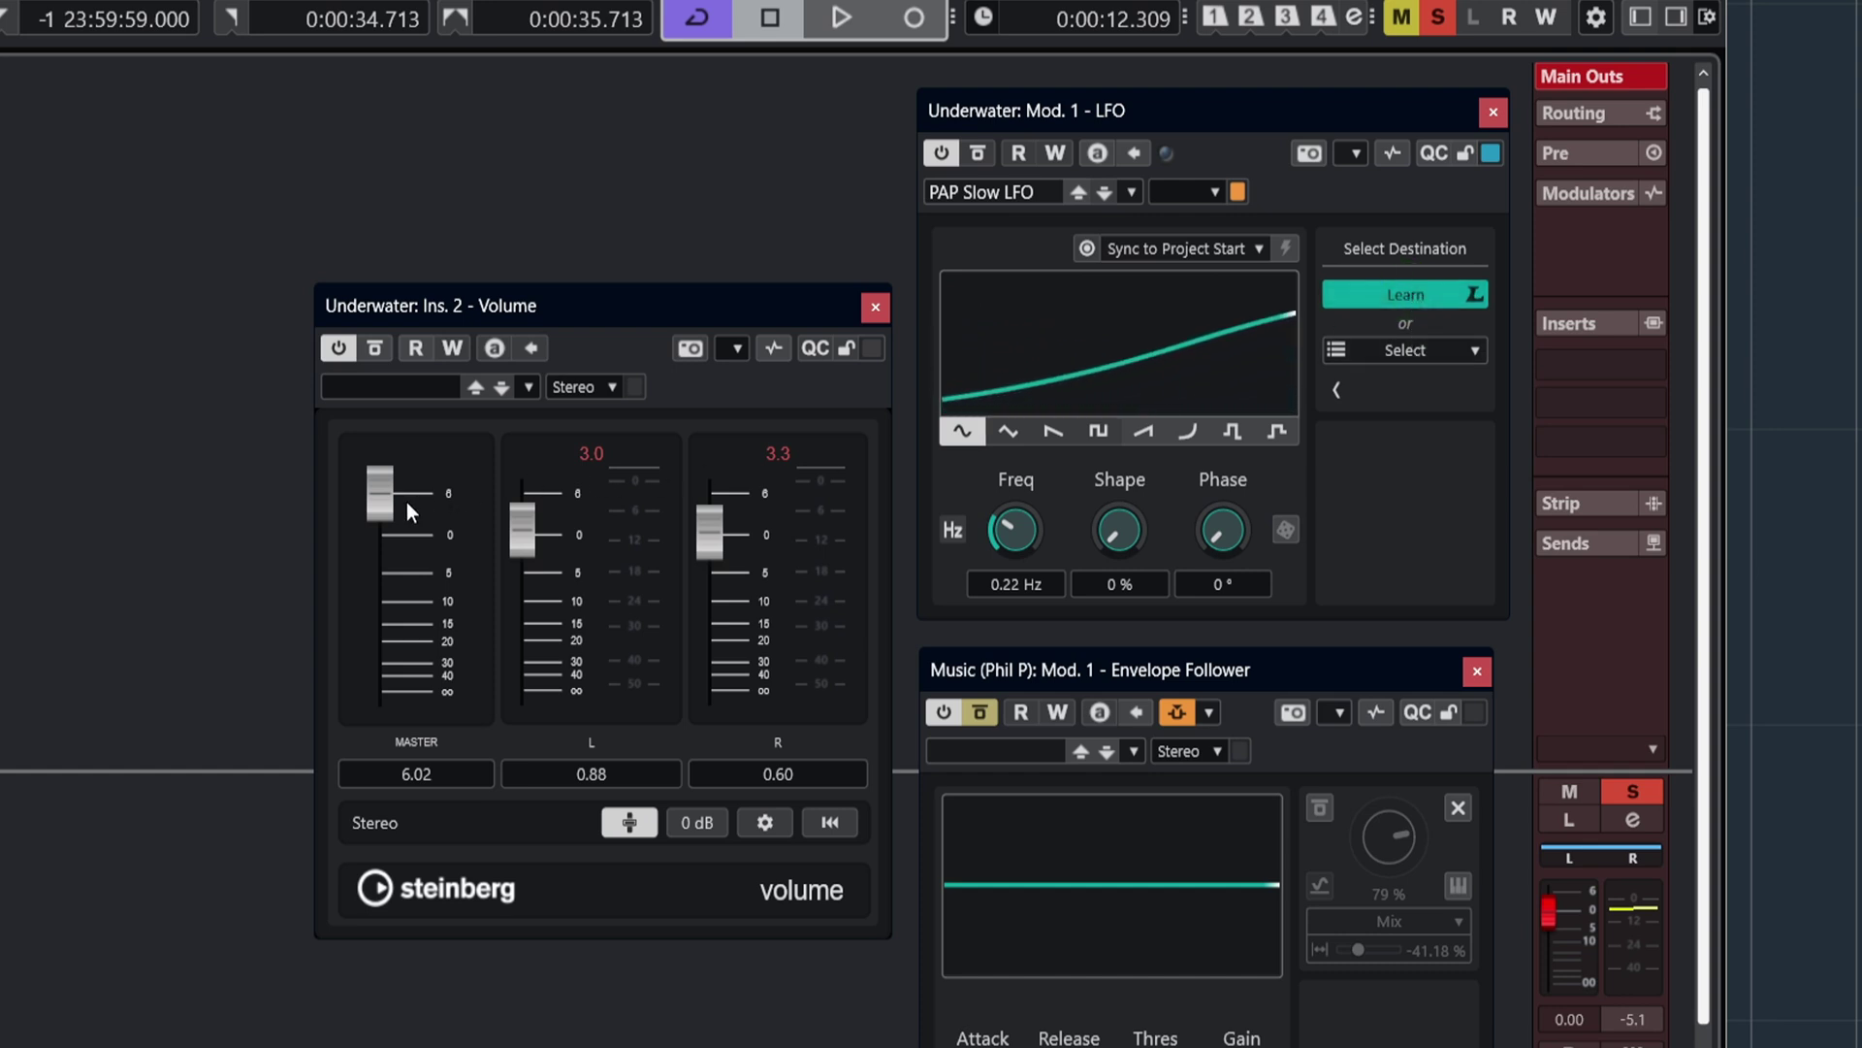
{"action": "left_click", "coordinate": [368, 506]}
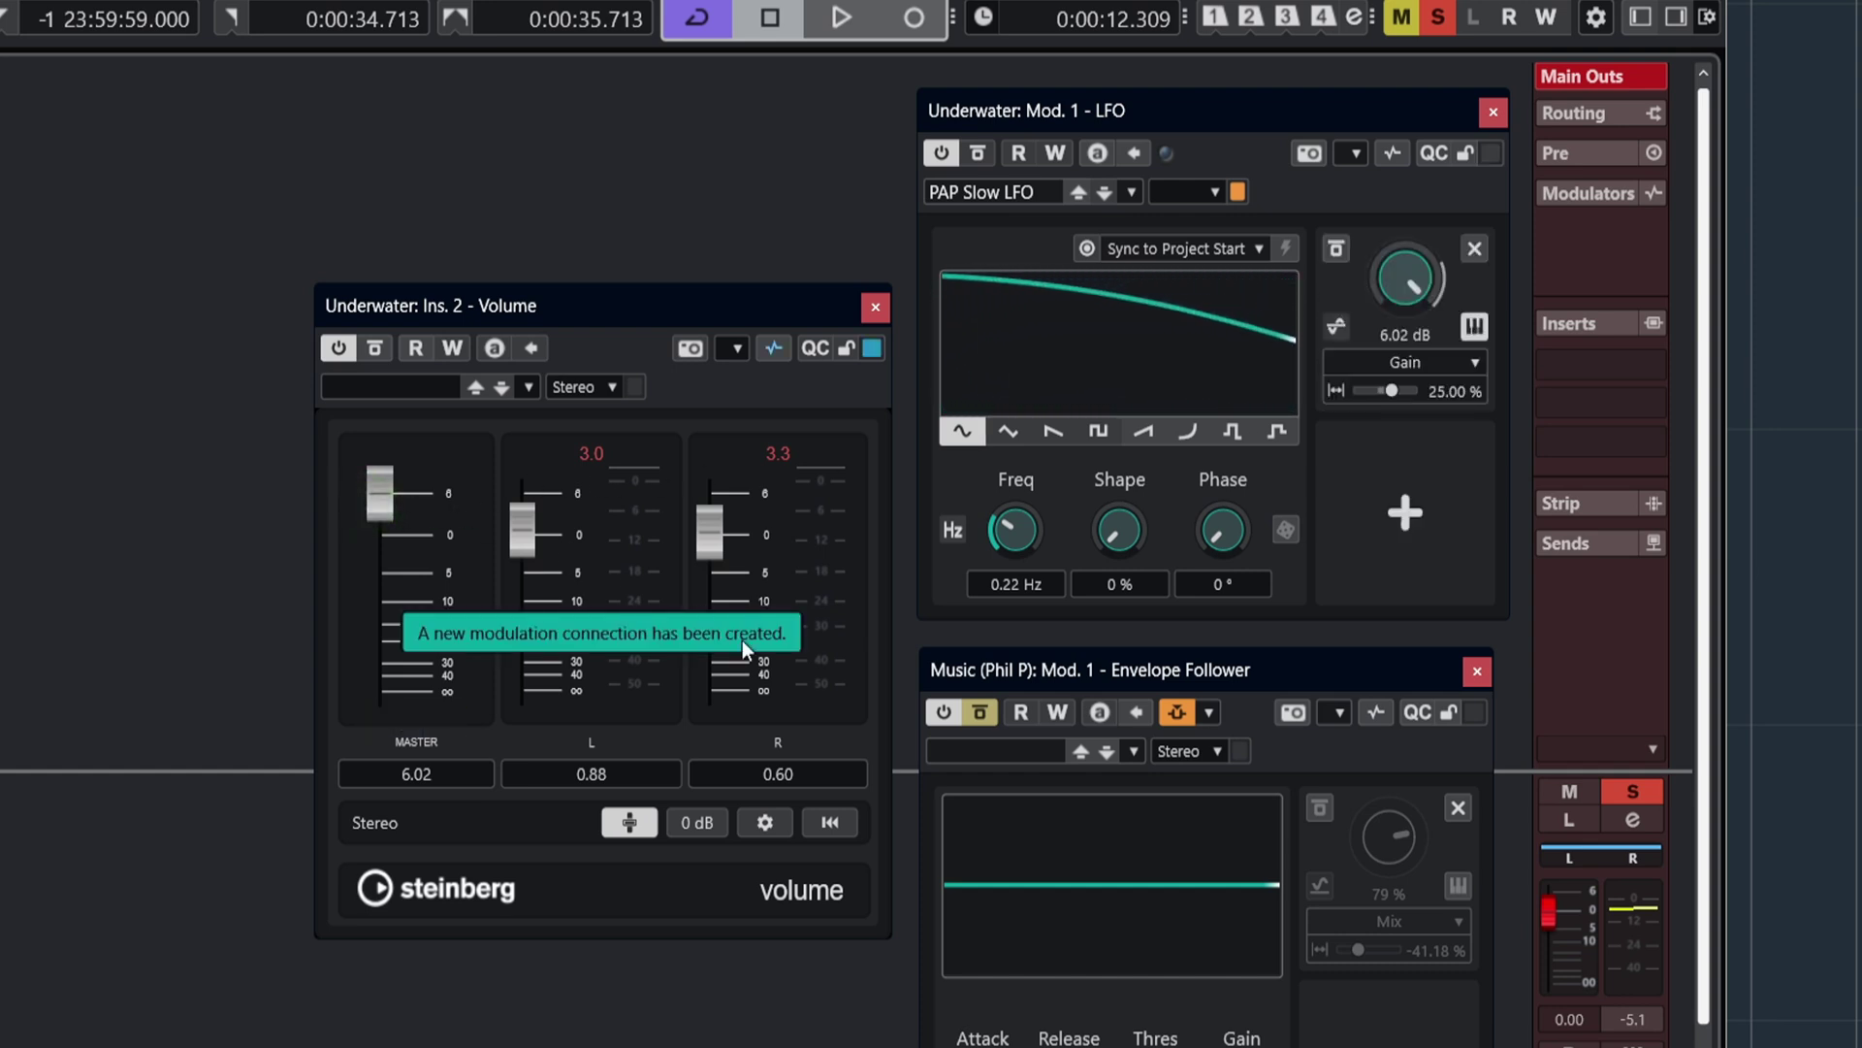
{"action": "left_click", "coordinate": [1474, 249]}
{"action": "left_click", "coordinate": [1429, 357]}
{"action": "mouse_move", "coordinate": [1481, 763]}
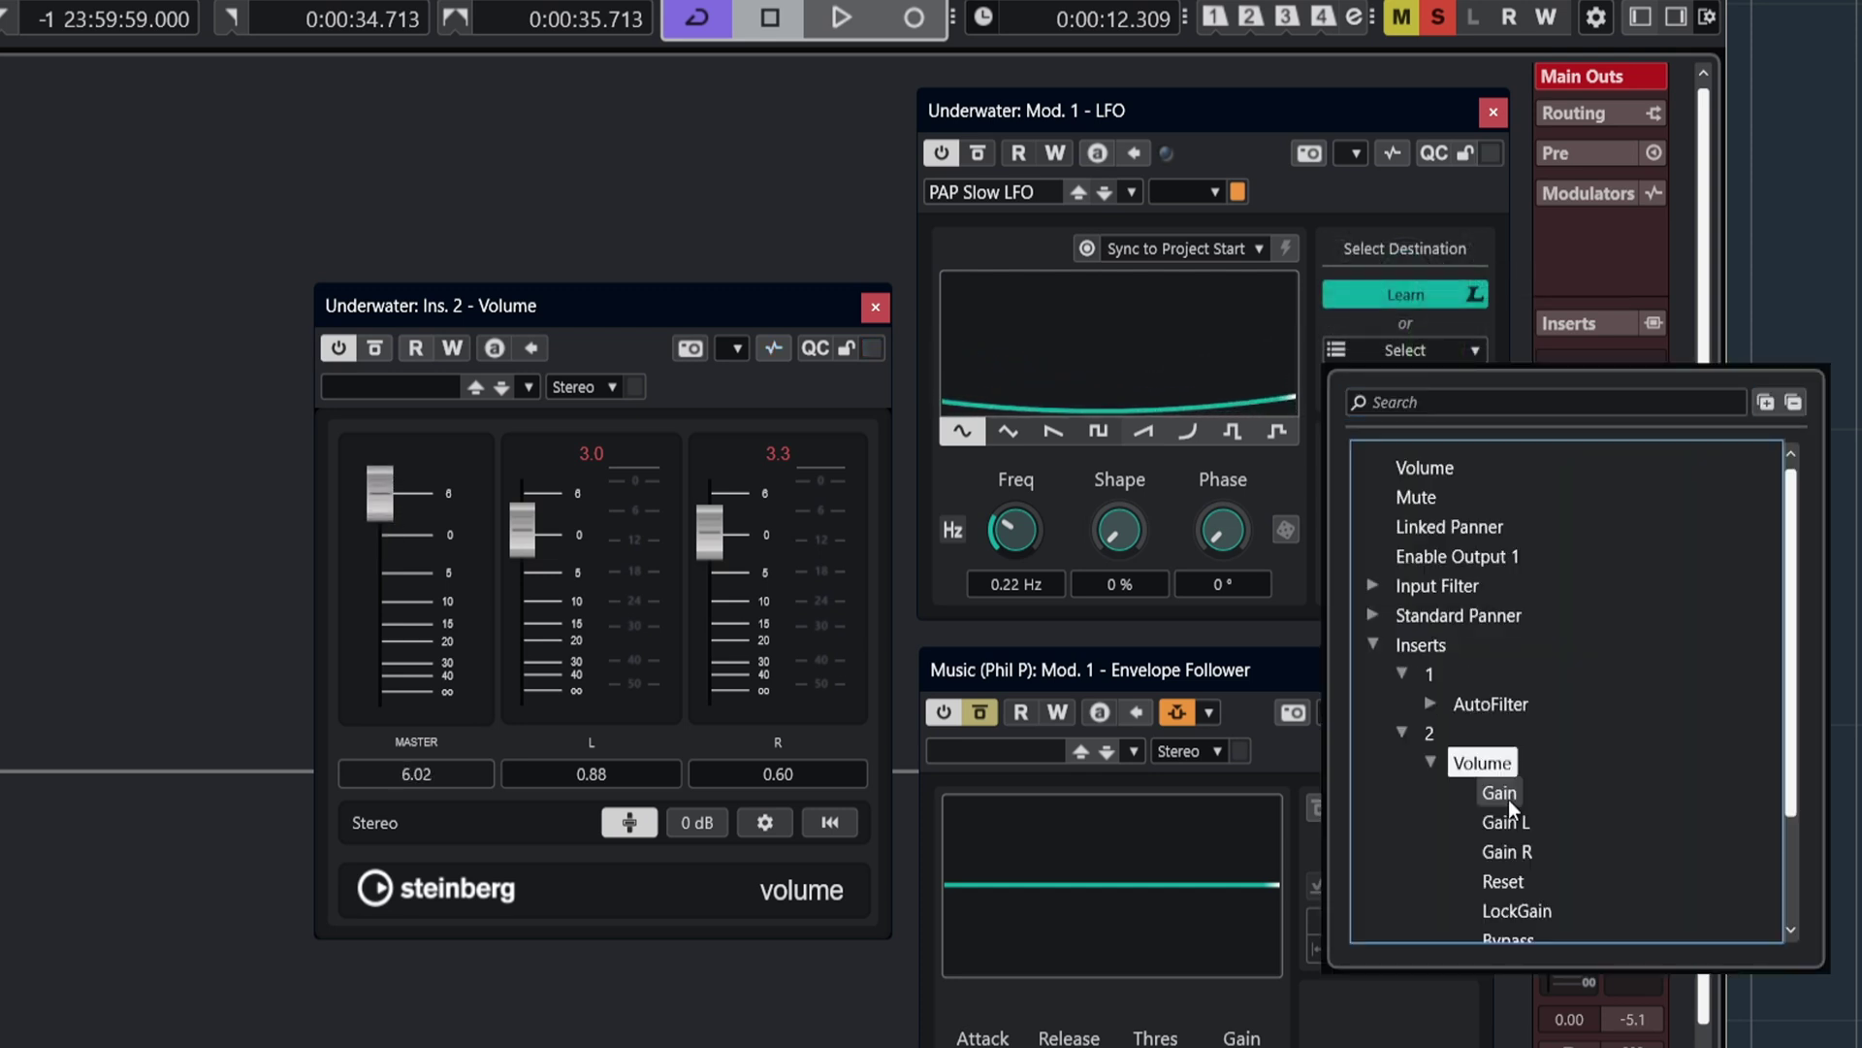
{"action": "left_click", "coordinate": [1499, 794]}
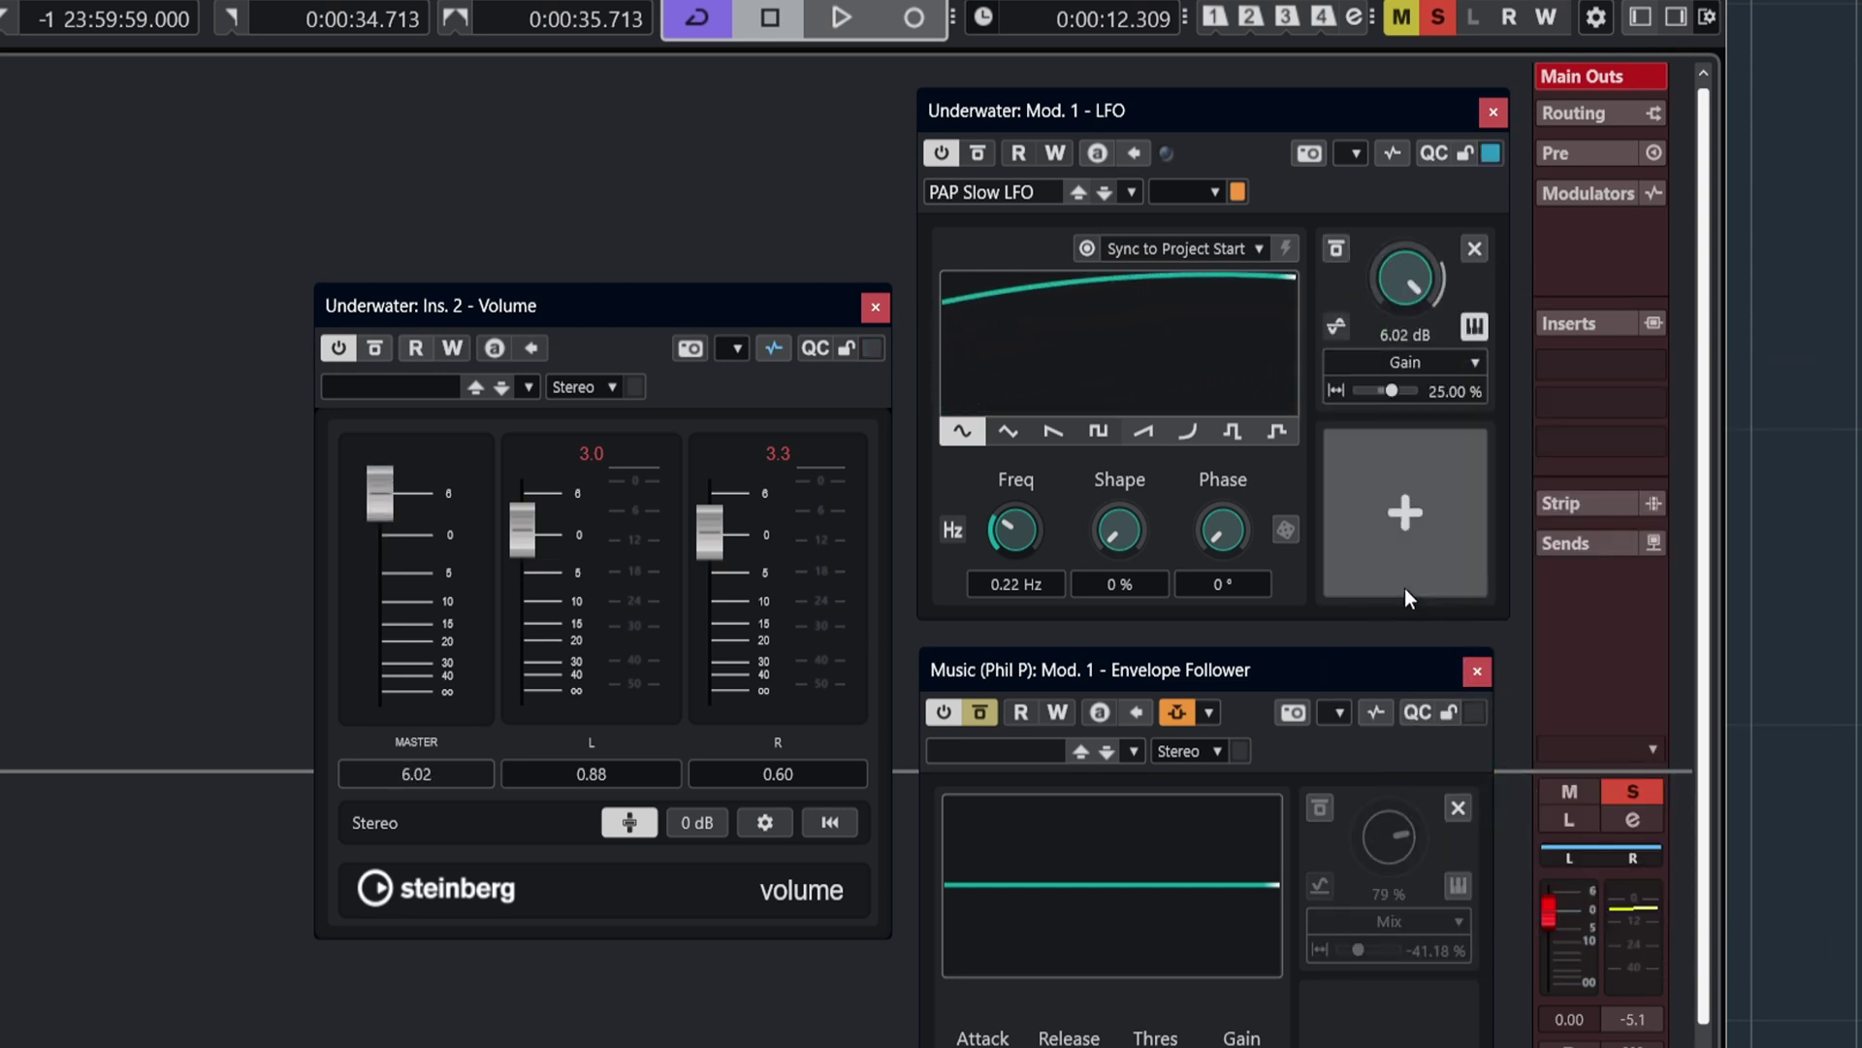
Start playback, make the LFO Gain depth negative, and raise the Underwater fader.
{"action": "key", "text": "space"}
{"action": "left_click_drag", "start_coordinate": [1405, 277], "coordinate": [1406, 273]}
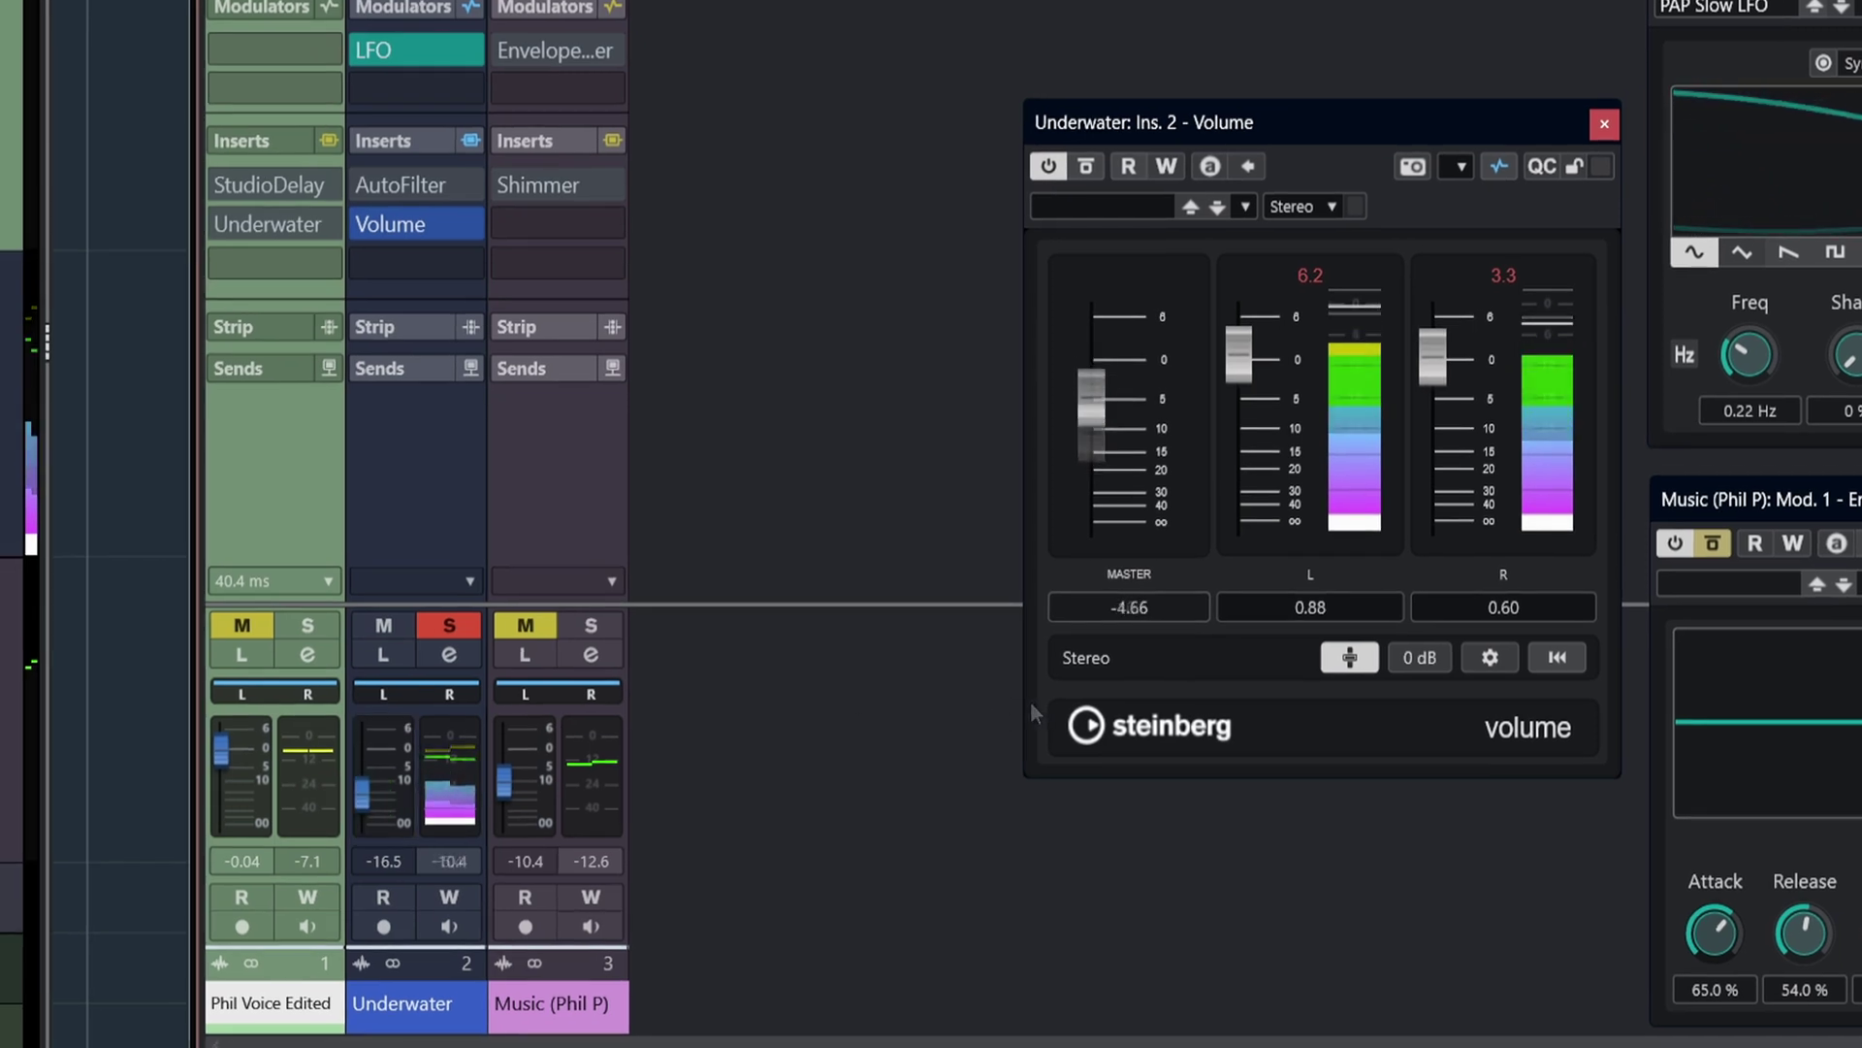
{"action": "mouse_move", "coordinate": [360, 799]}
{"action": "left_mouse_down"}
{"action": "mouse_move", "coordinate": [360, 766]}
{"action": "mouse_move", "coordinate": [366, 795]}
{"action": "left_mouse_up"}
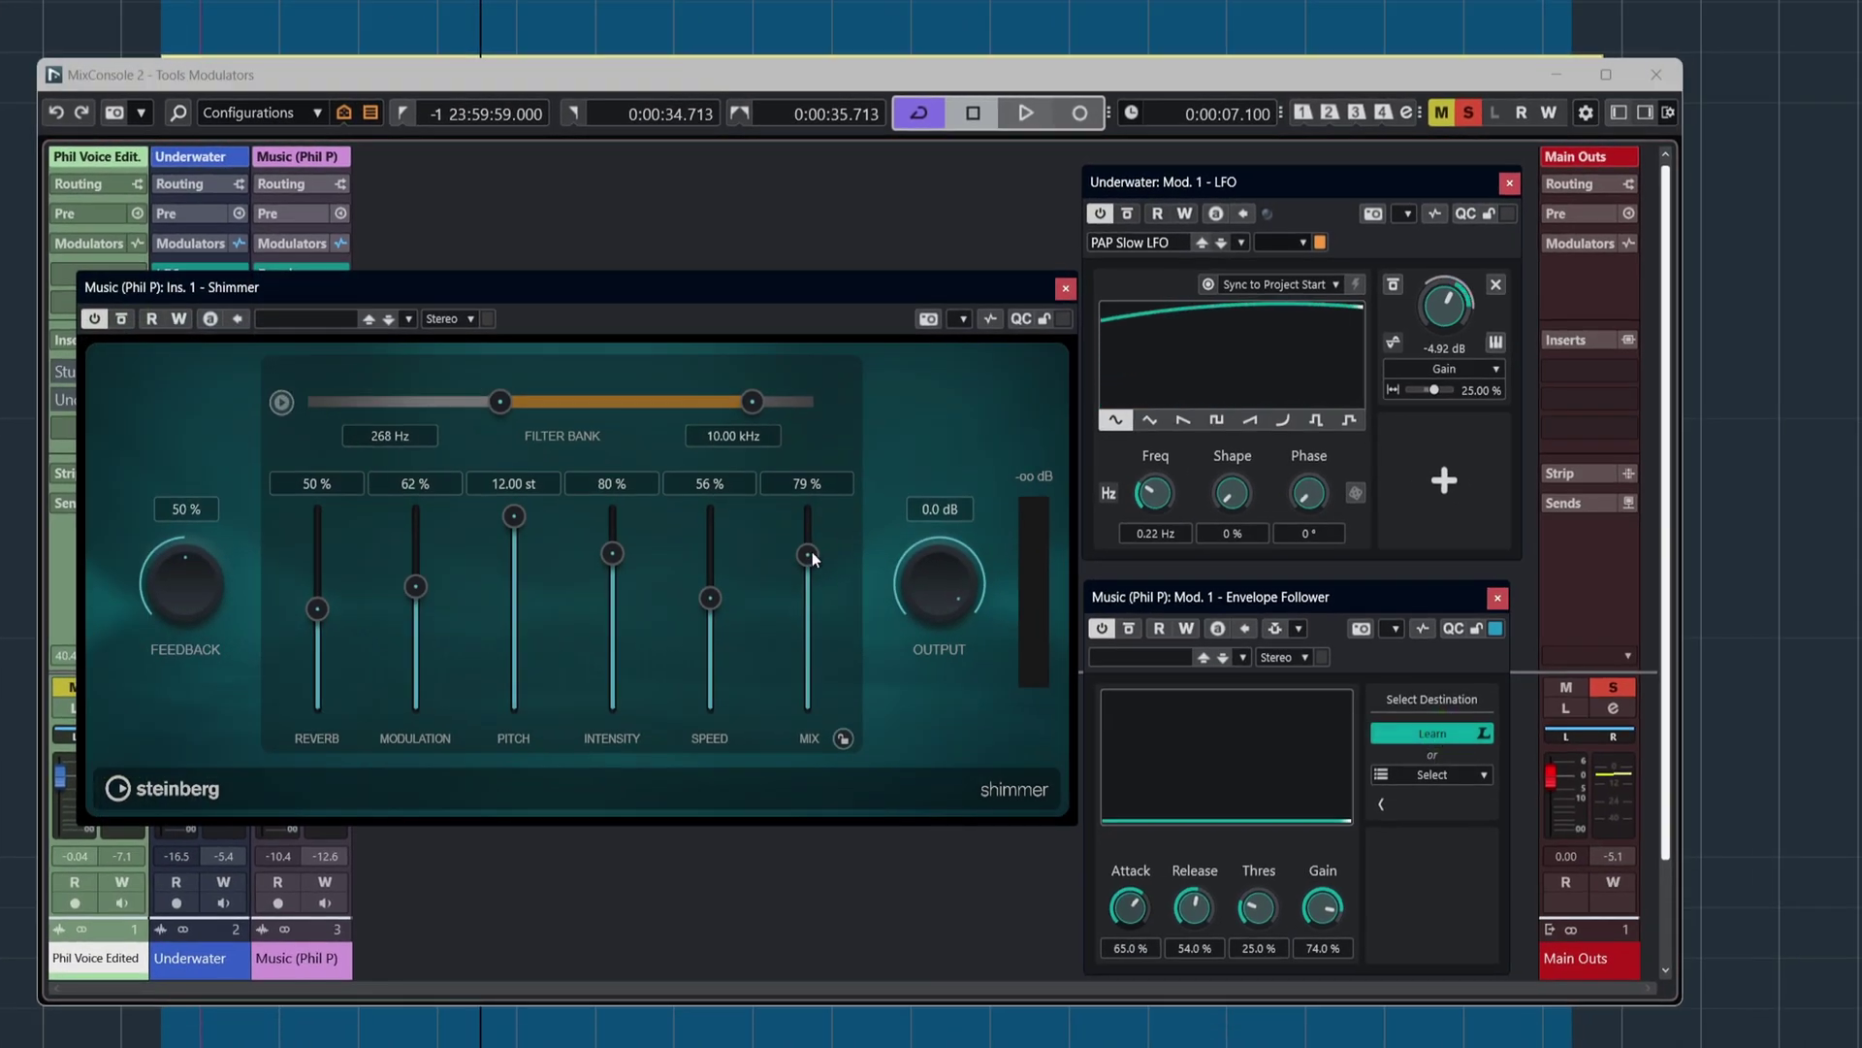
Learn Shimmer's MIX as the envelope follower target and check Dialogue side-chain routing.
{"action": "left_click_drag", "start_coordinate": [810, 555], "coordinate": [800, 577]}
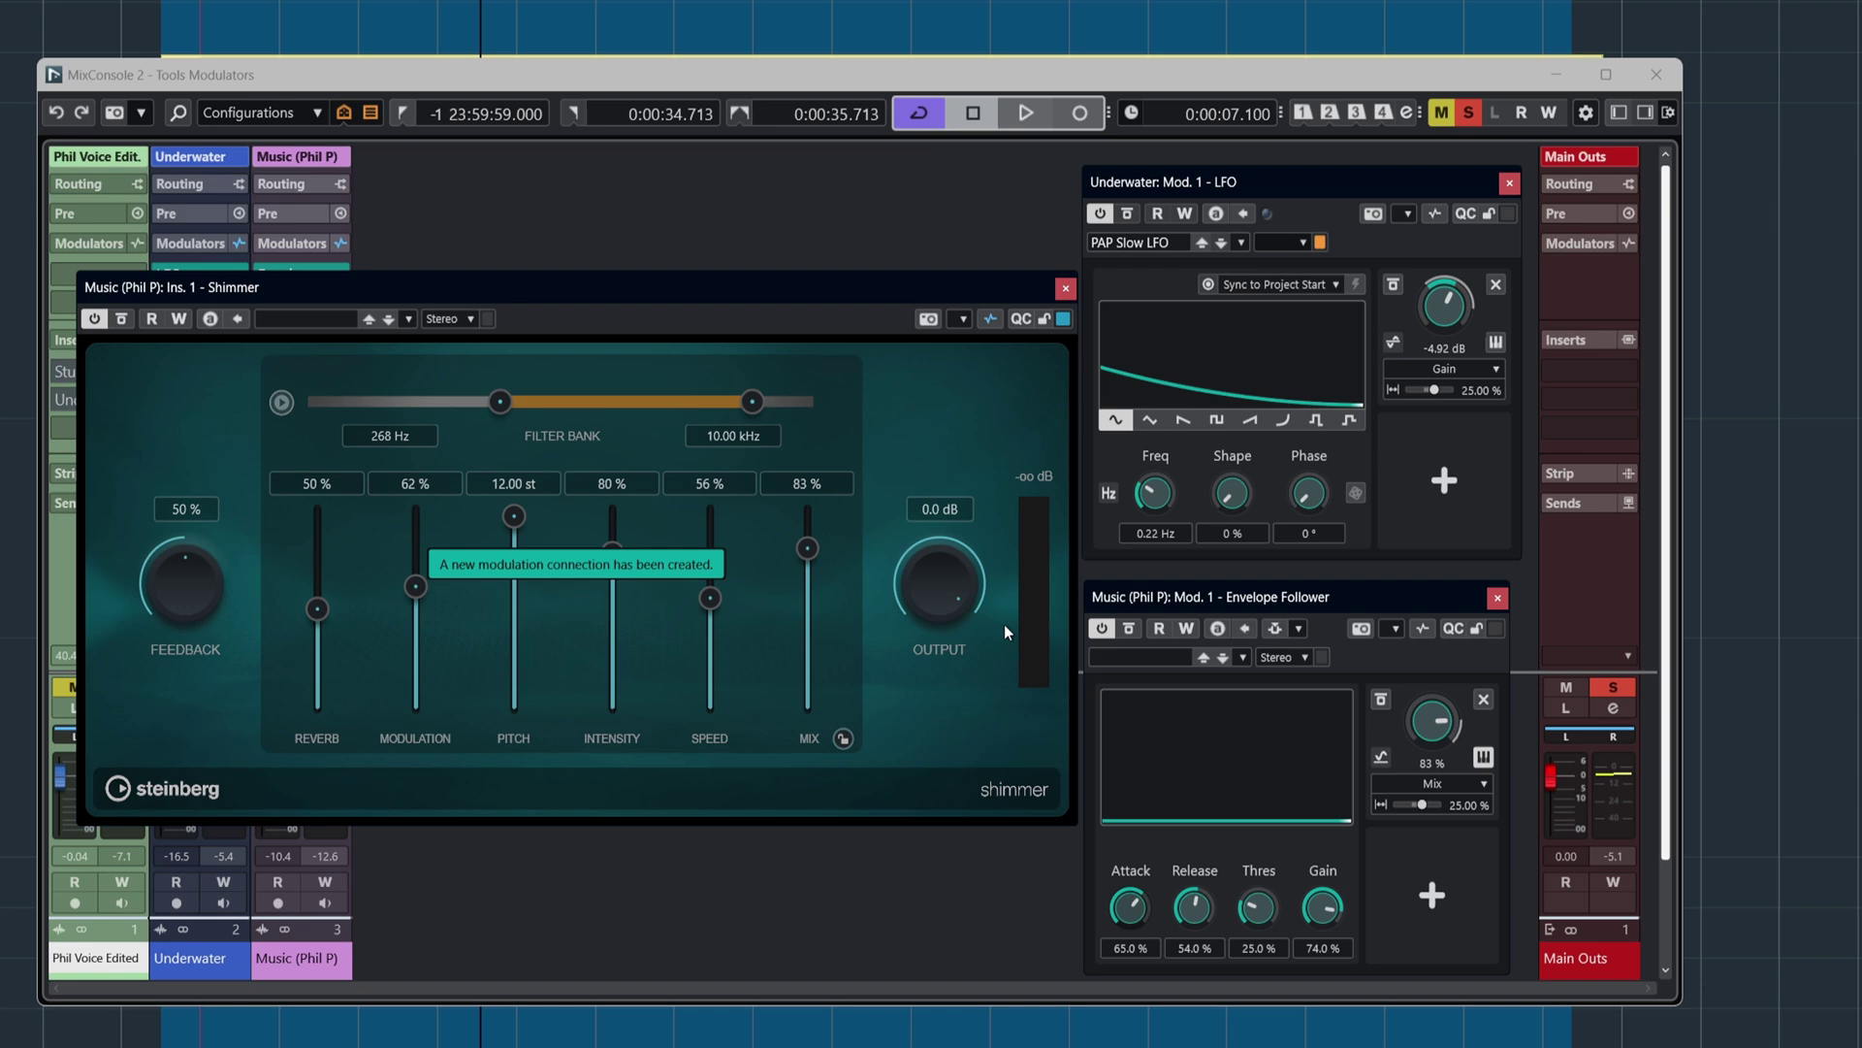
{"action": "left_click", "coordinate": [1275, 627]}
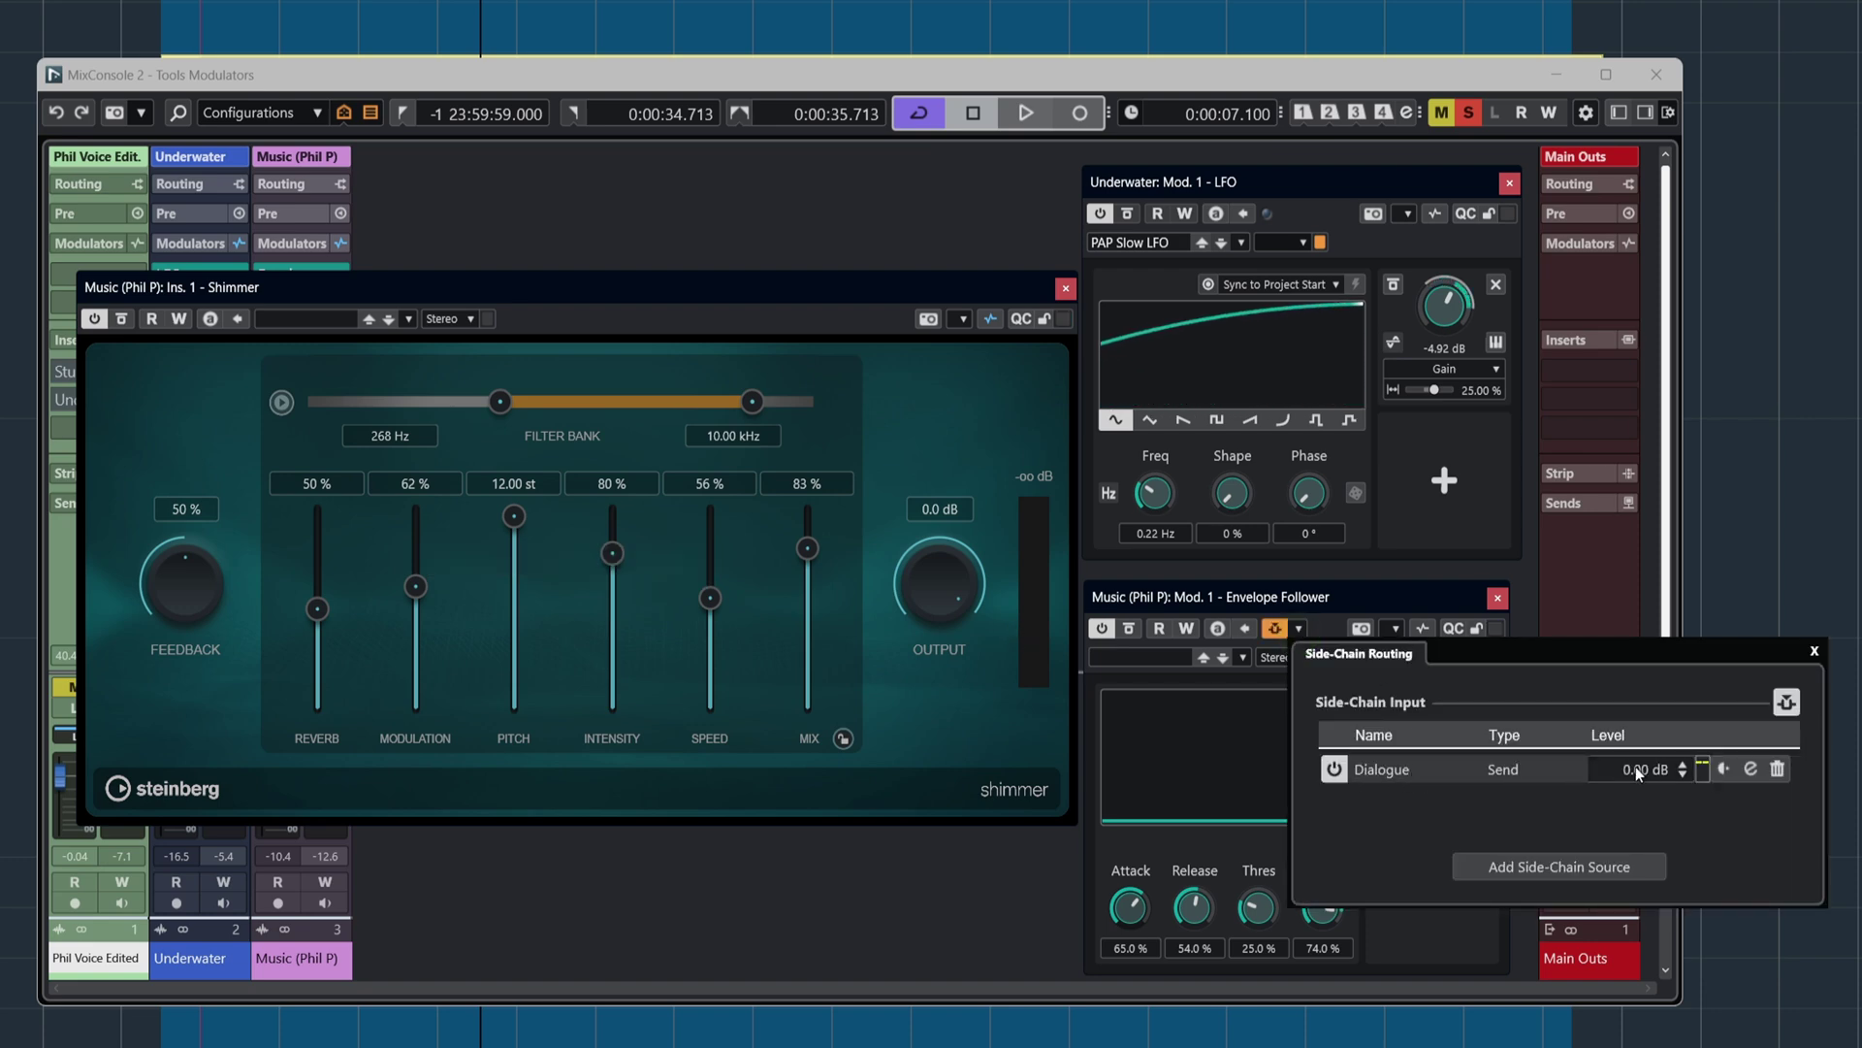
{"action": "left_click", "coordinate": [1814, 651]}
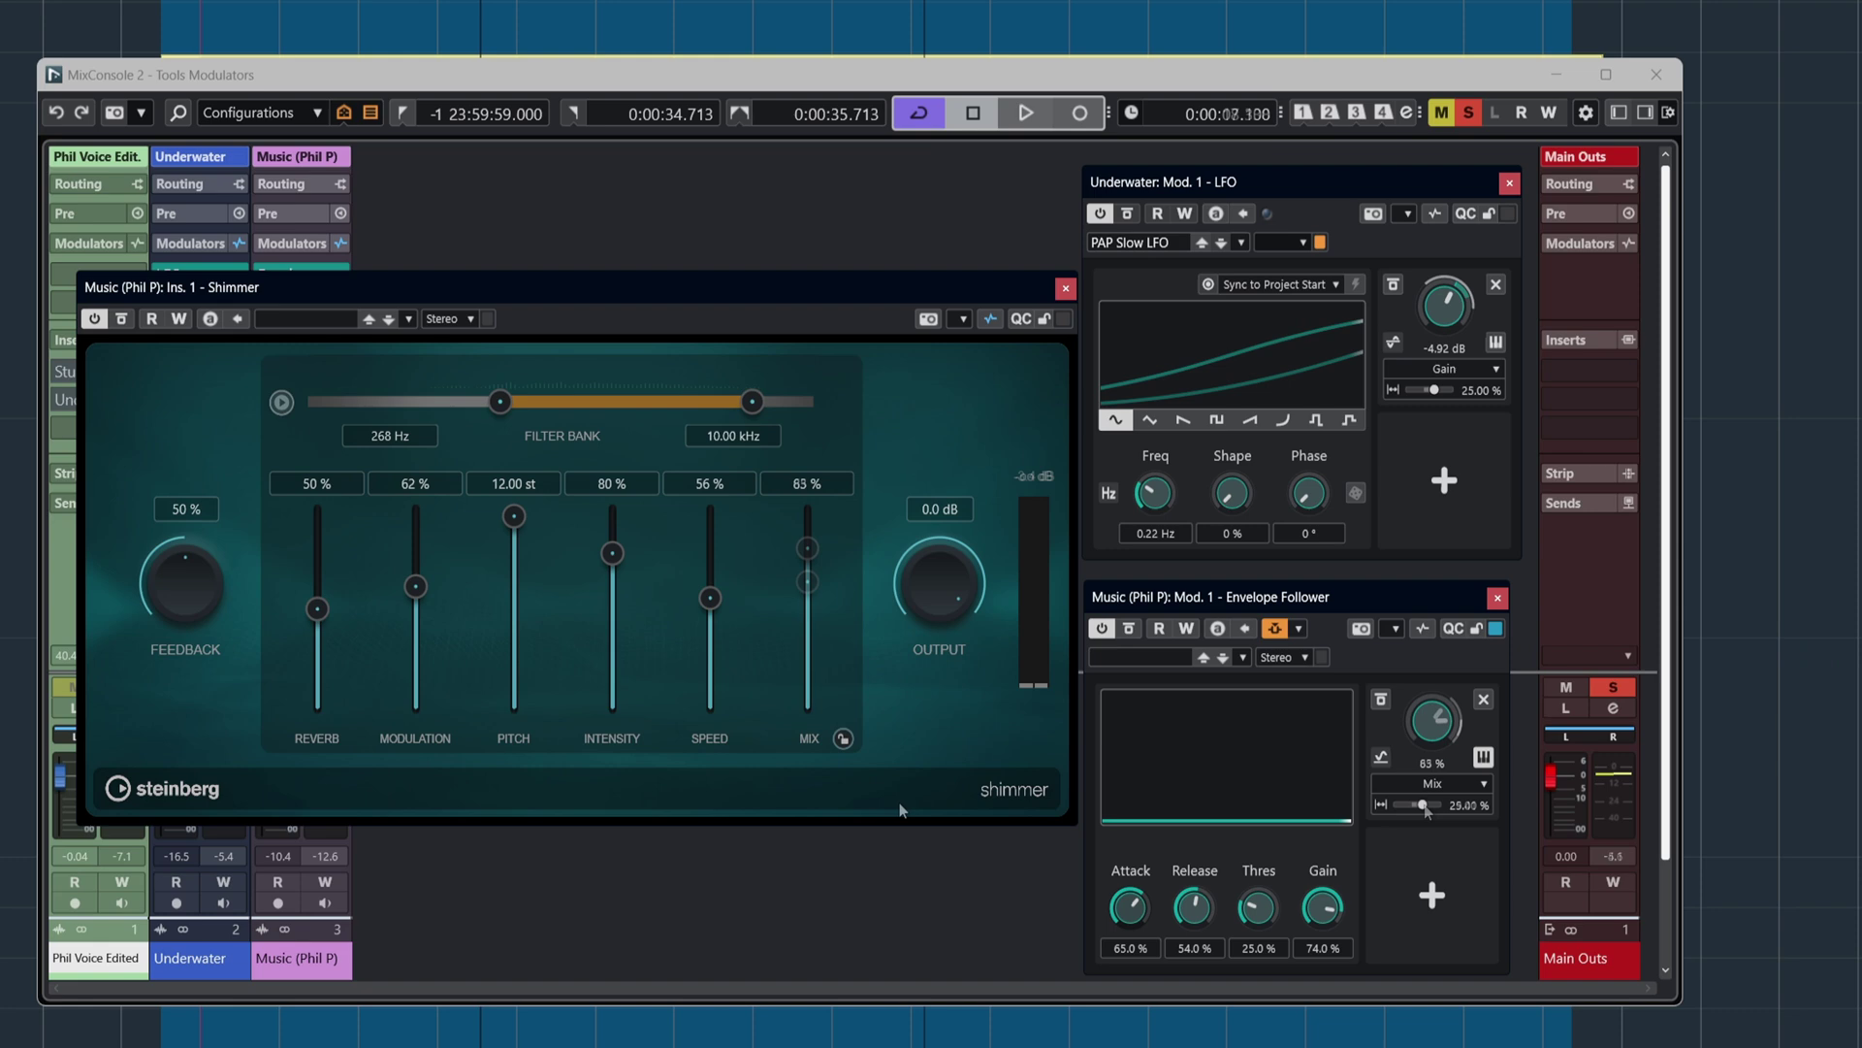
Set the Mix modulation depth to -76.47% and lower the Shimmer Mix base value.
{"action": "left_click", "coordinate": [1425, 805]}
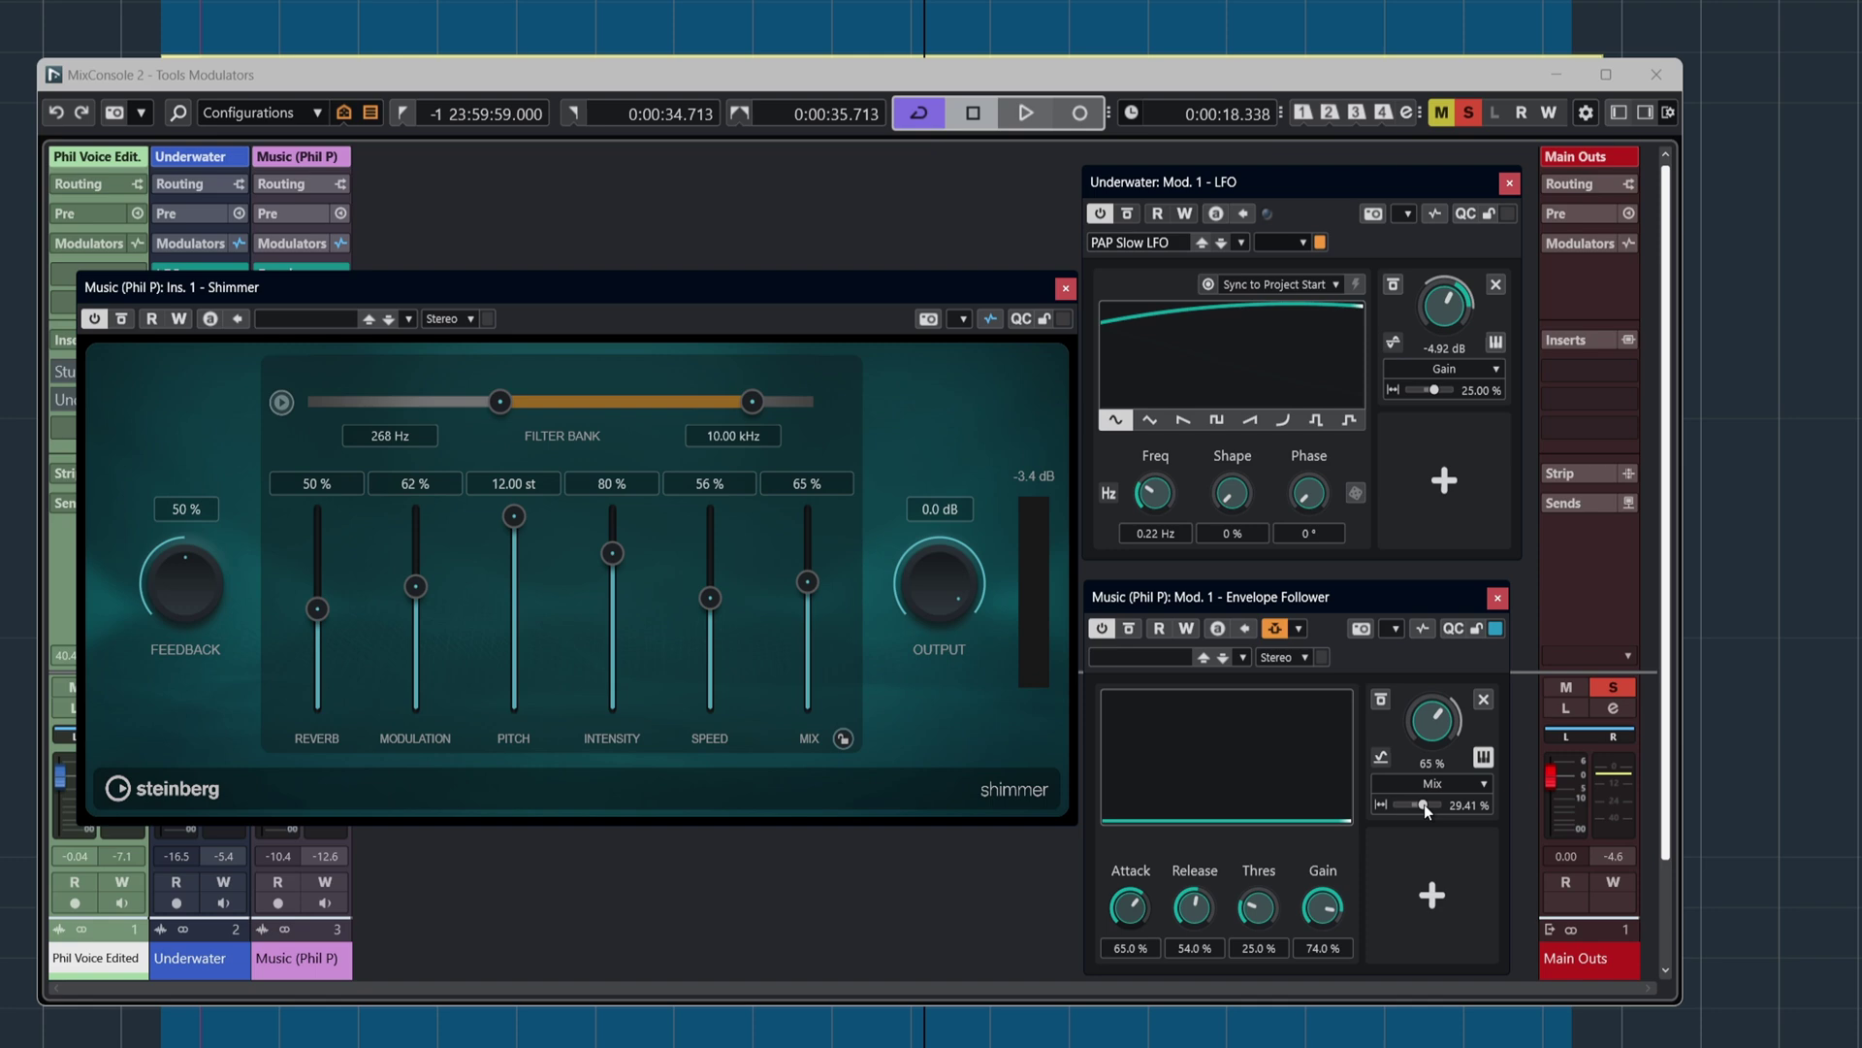
{"action": "left_click_drag", "start_coordinate": [1424, 805], "coordinate": [1420, 805]}
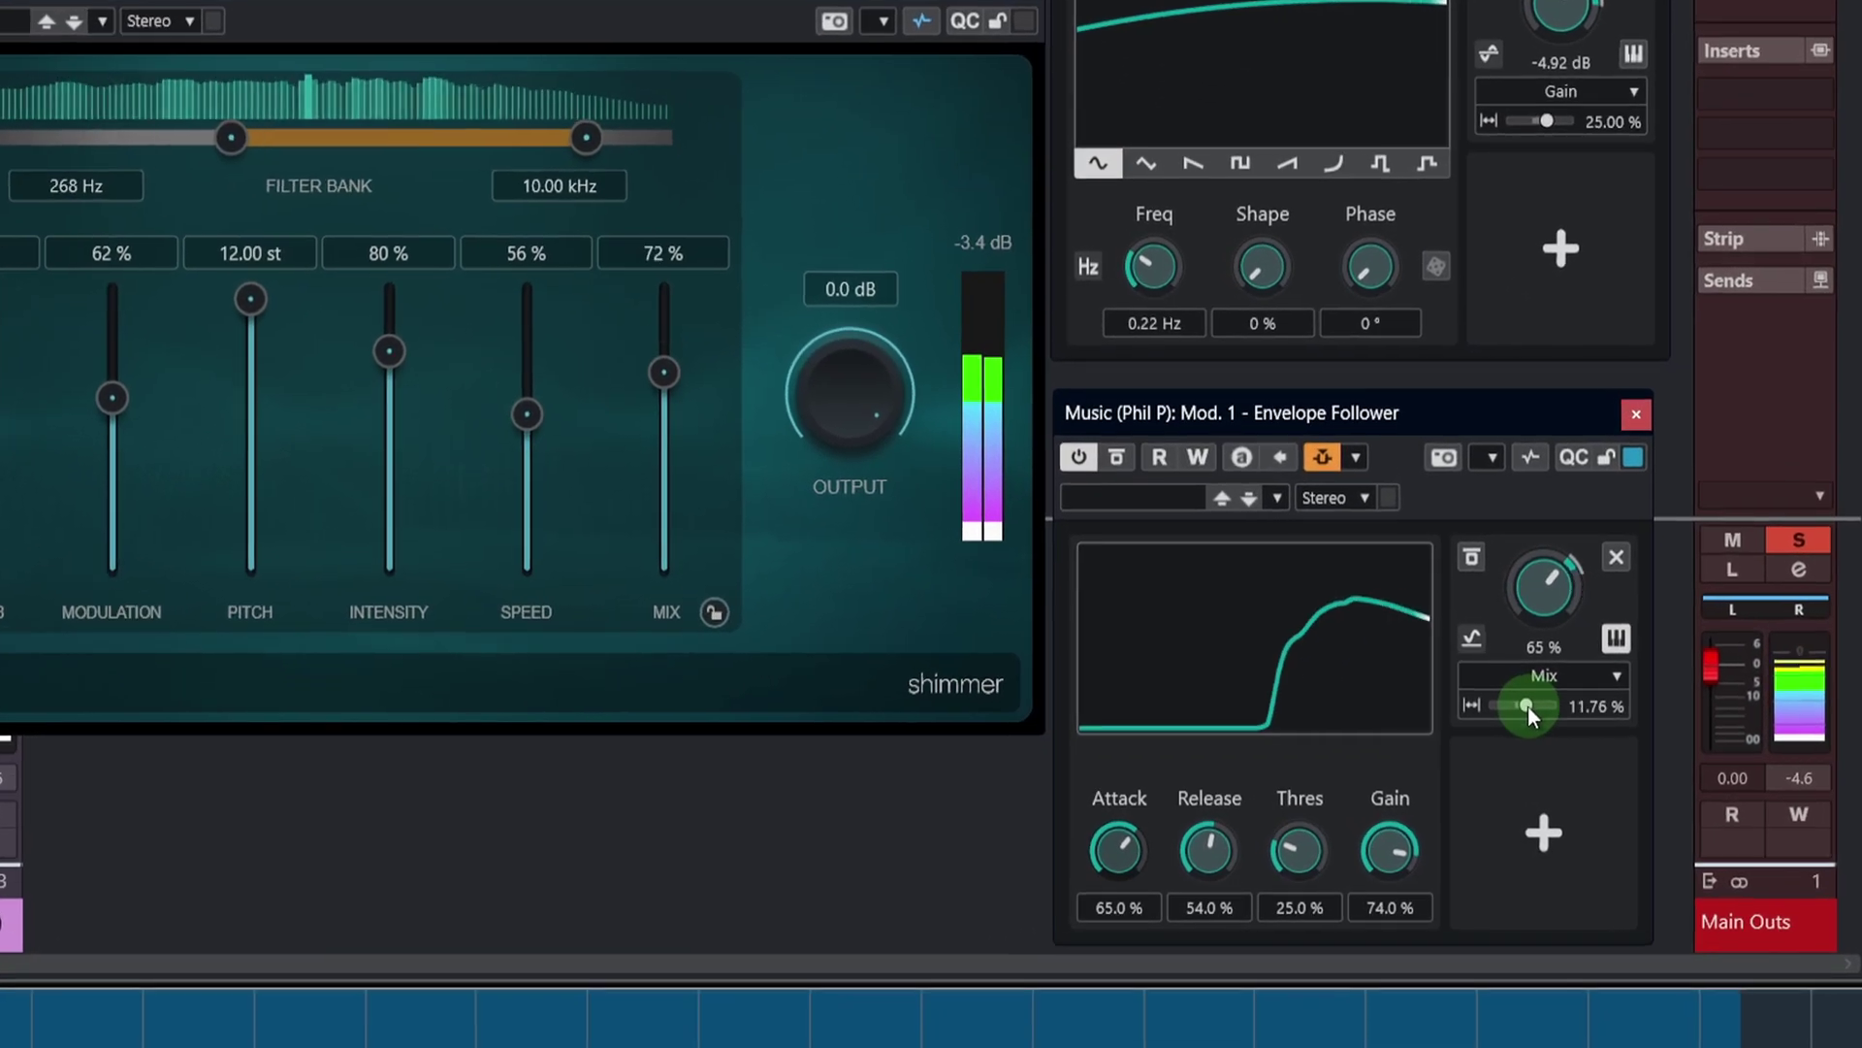
{"action": "left_click_drag", "start_coordinate": [1527, 705], "coordinate": [1513, 706]}
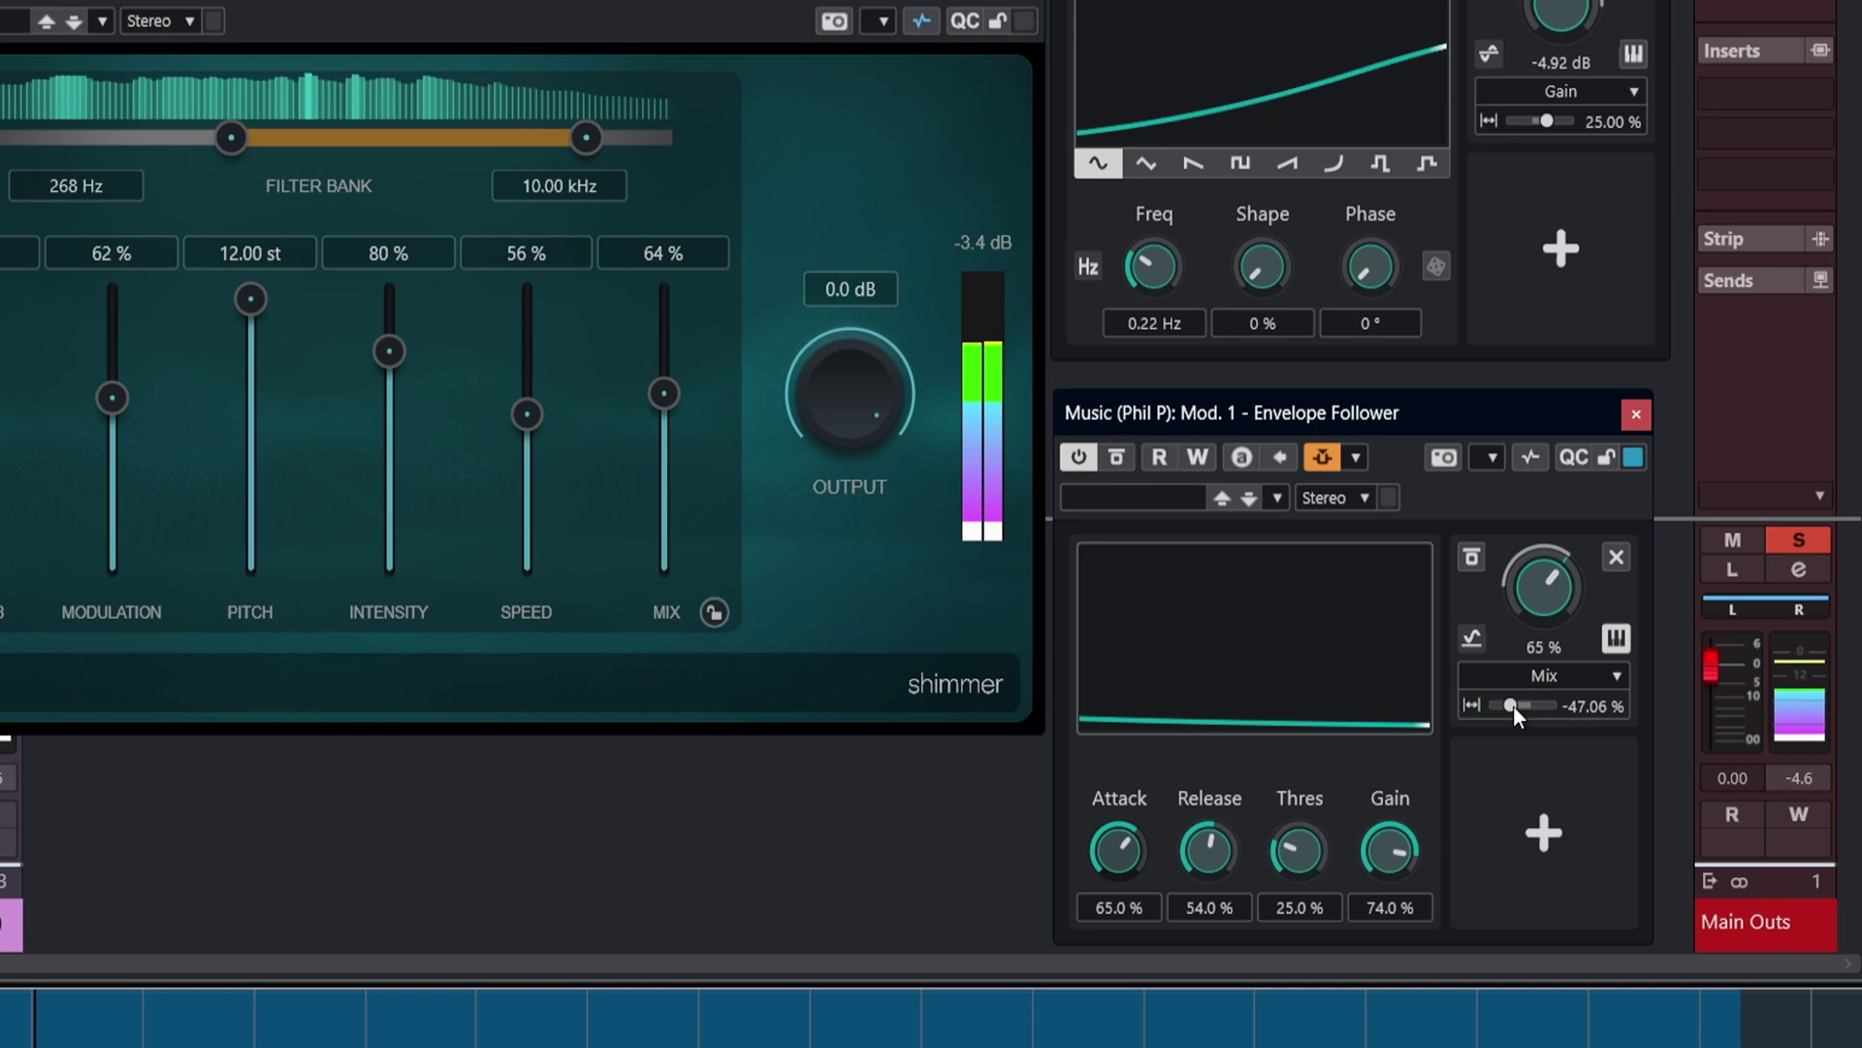
{"action": "left_click_drag", "start_coordinate": [1513, 706], "coordinate": [1507, 707]}
{"action": "left_click", "coordinate": [1539, 584]}
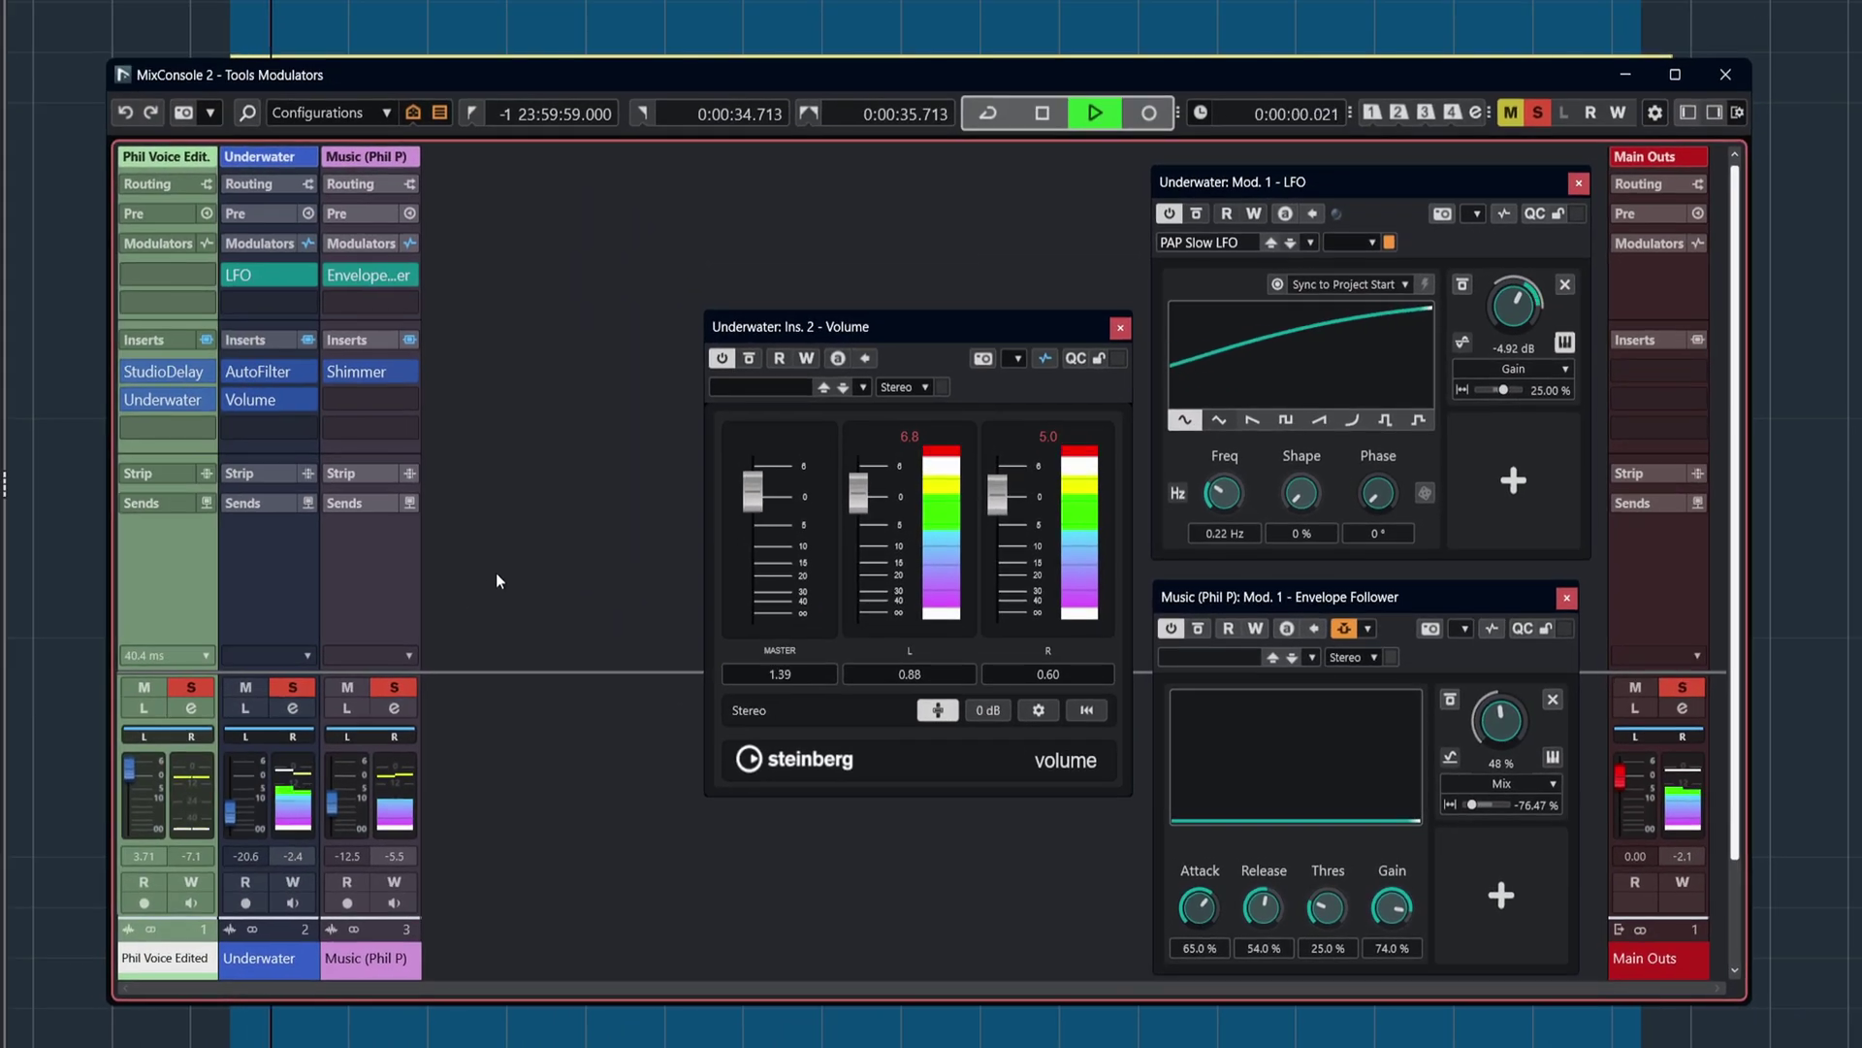
Reset the voice fader to 0 dB and lower its Underwater frequency to 1.17 kHz.
{"action": "left_click", "coordinate": [133, 781], "text": "ctrl"}
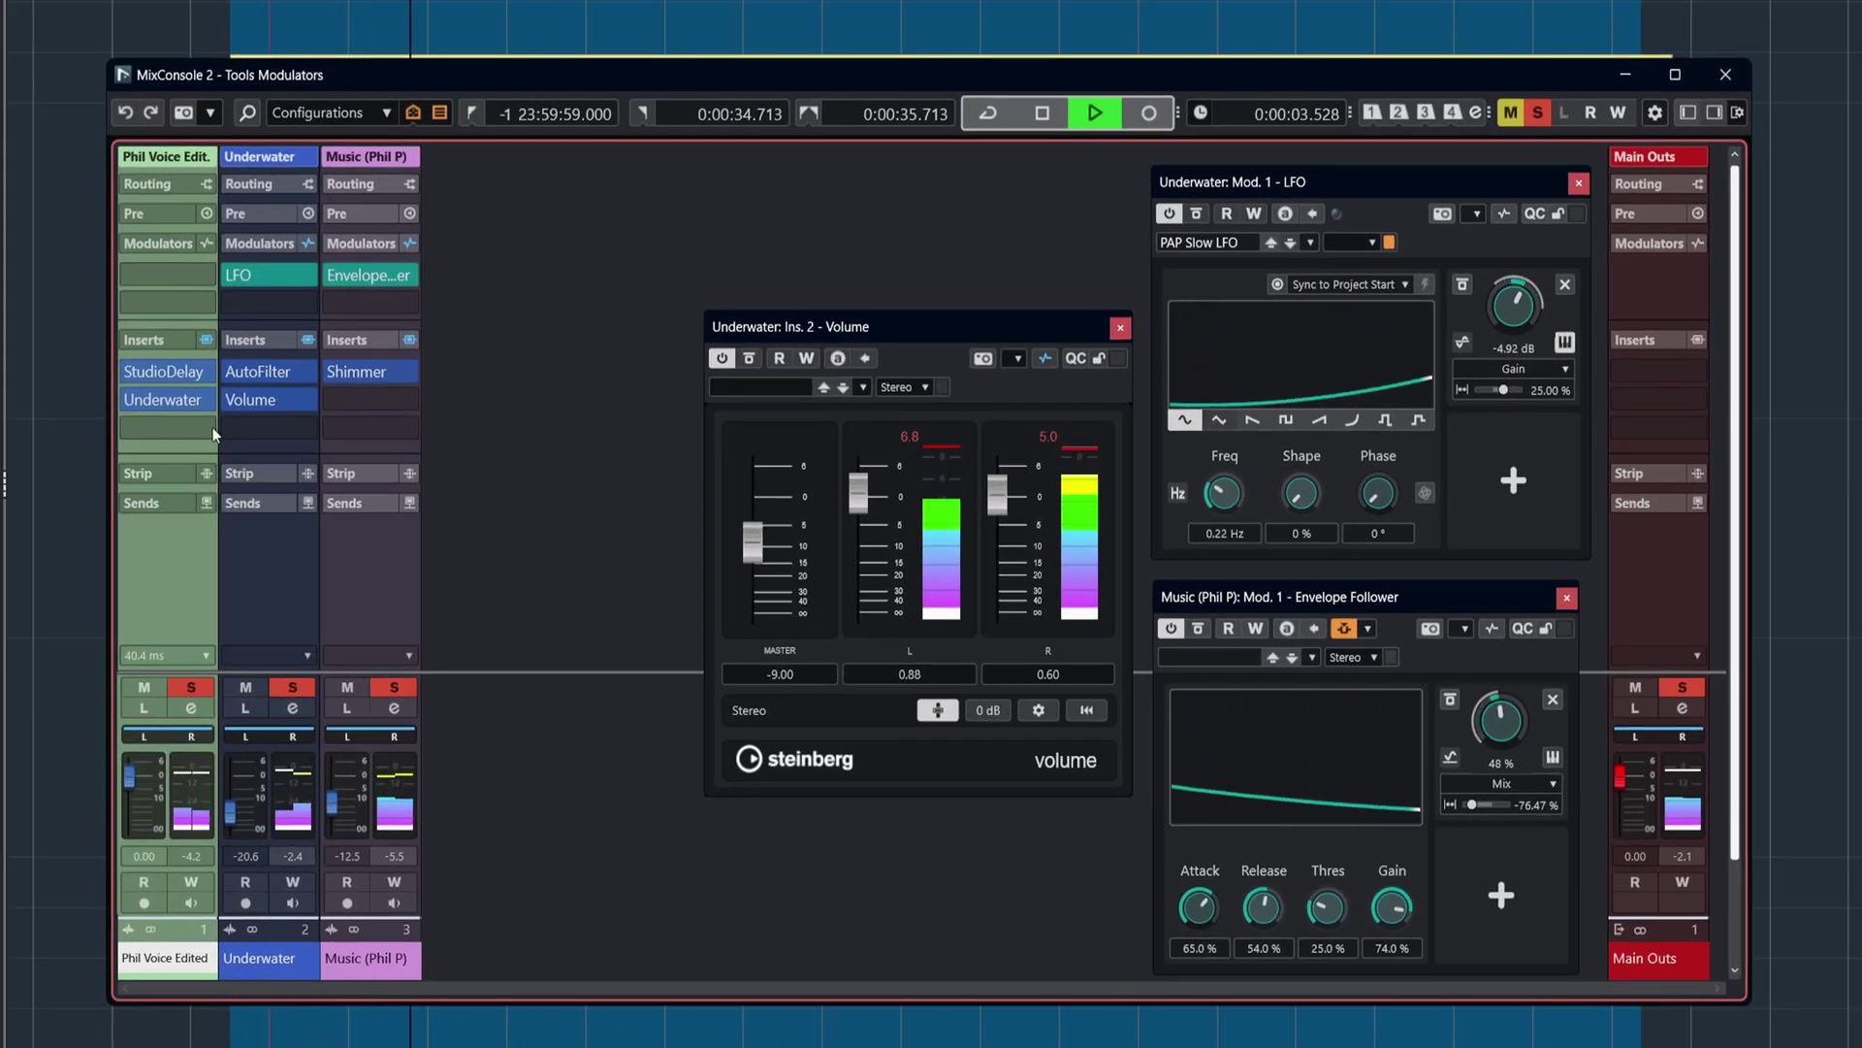
{"action": "left_click", "coordinate": [142, 400]}
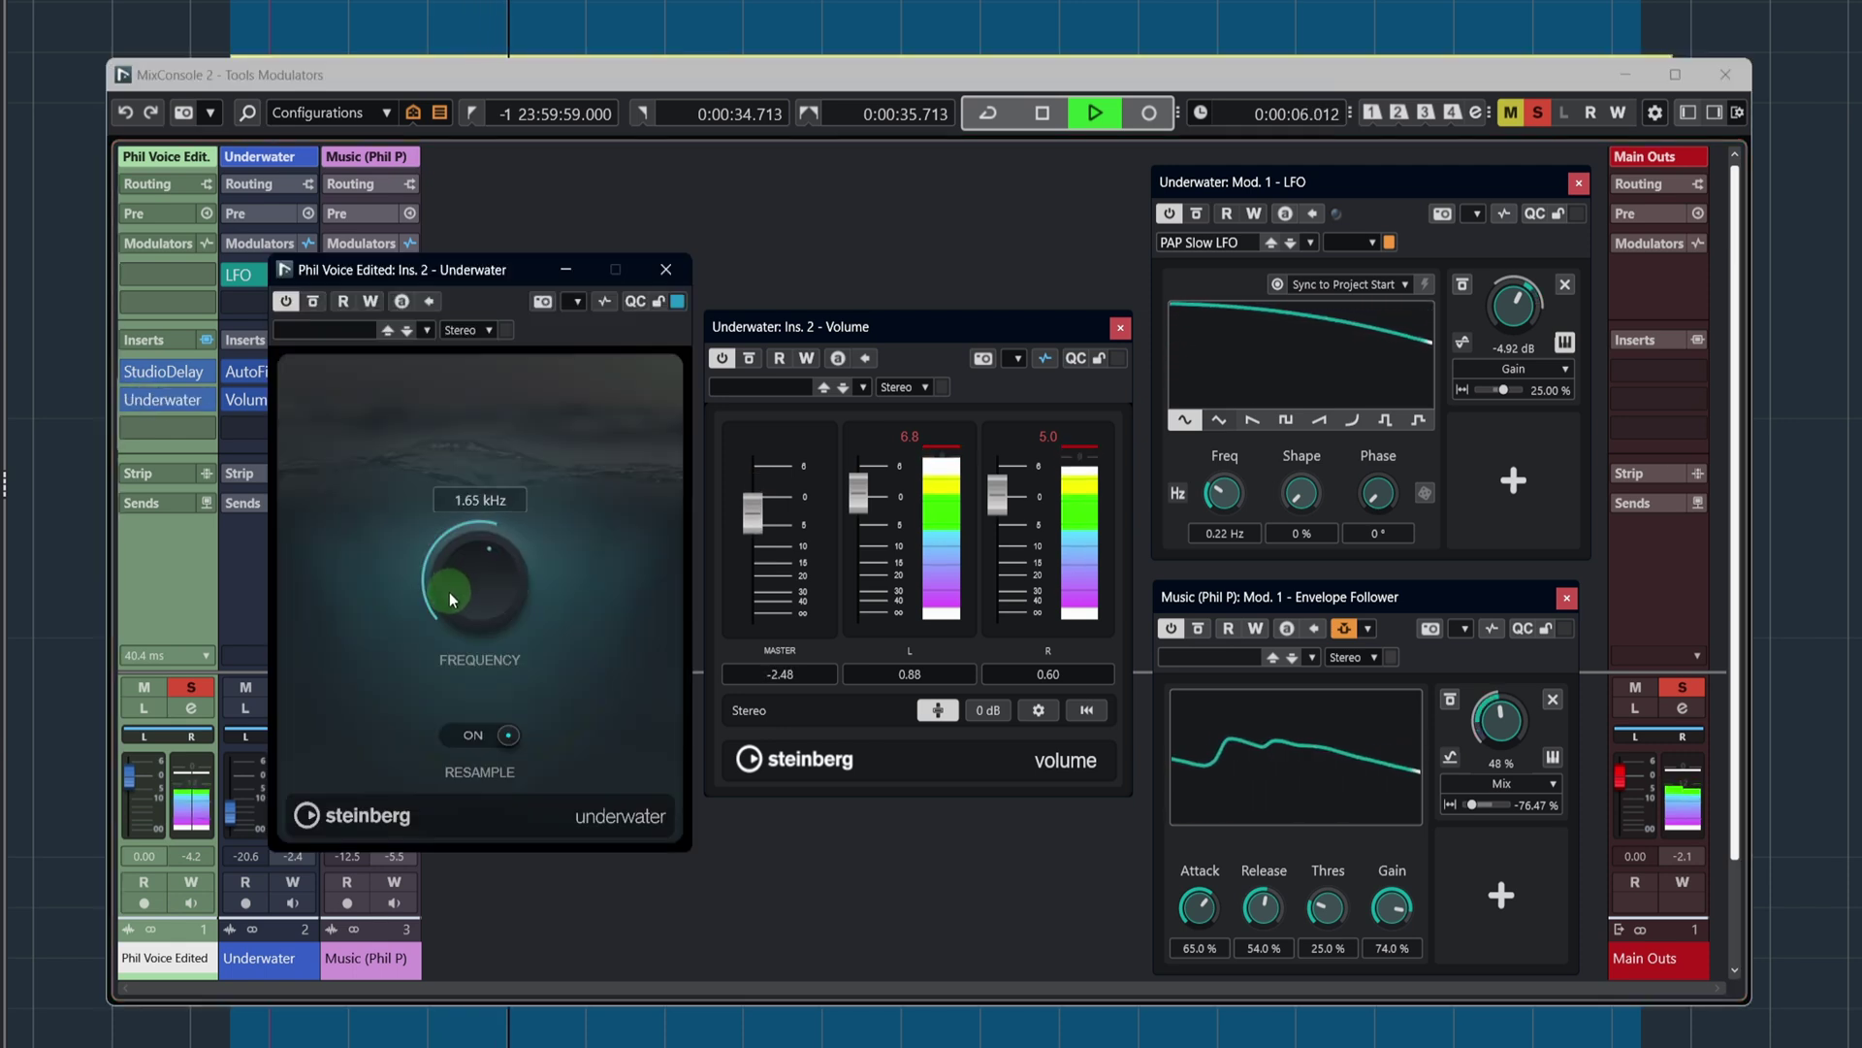
{"action": "left_click_drag", "start_coordinate": [451, 584], "coordinate": [435, 597]}
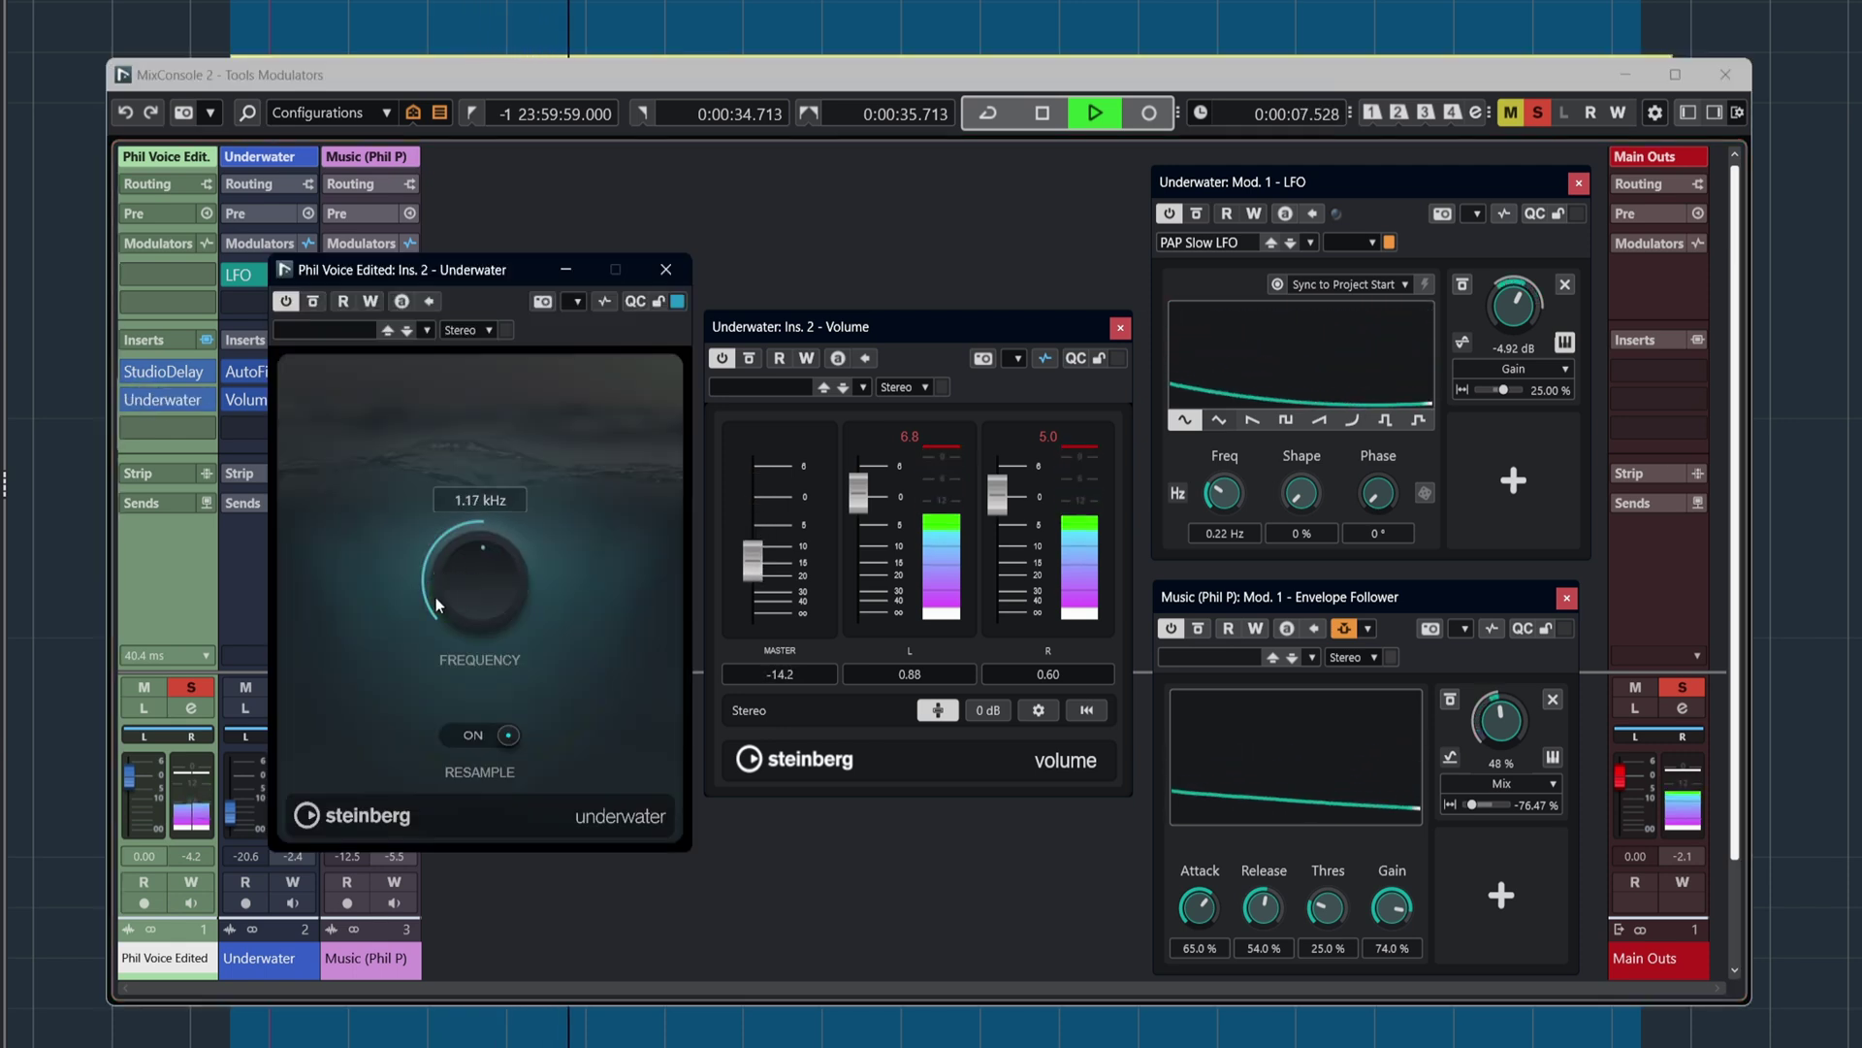
{"action": "left_click", "coordinate": [665, 270]}
Raise the Music fader, unsolo and mute Underwater and voice, and lower Shimmer mix to 23%.
{"action": "left_click_drag", "start_coordinate": [335, 812], "coordinate": [336, 798]}
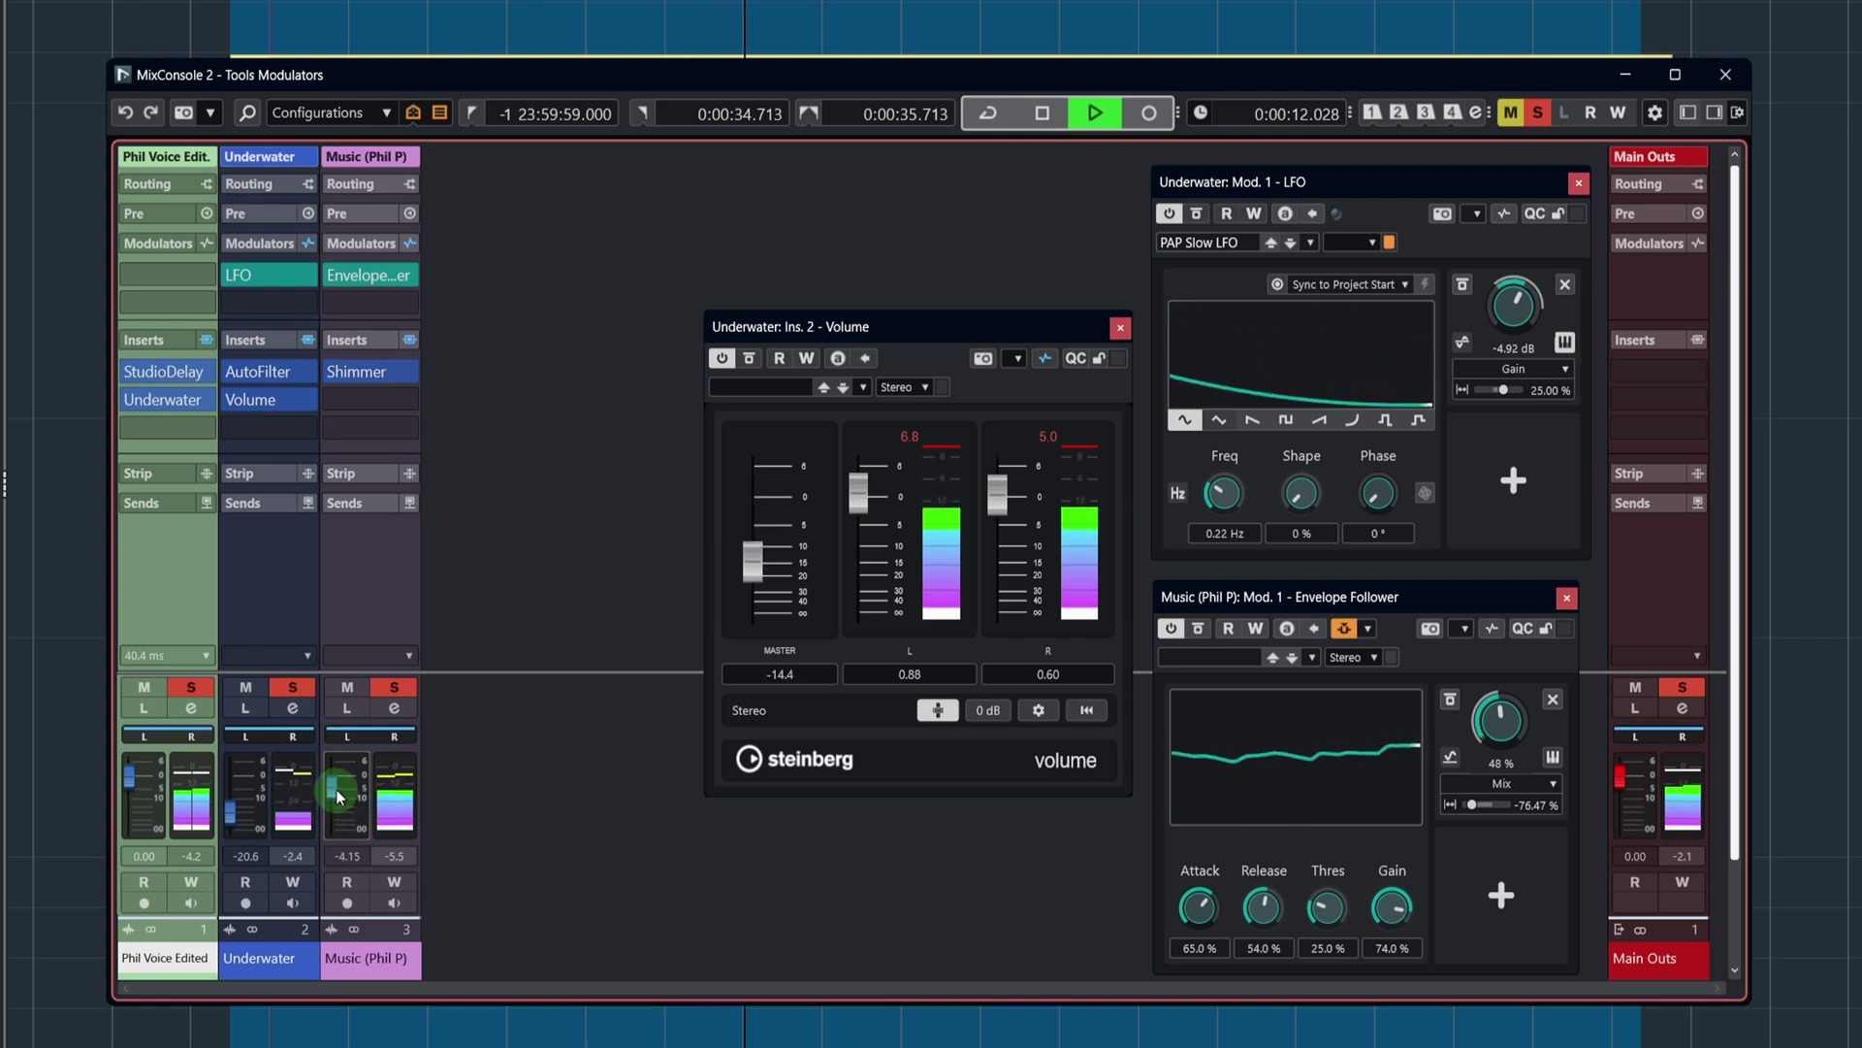
{"action": "left_click", "coordinate": [292, 687]}
{"action": "left_click", "coordinate": [194, 688]}
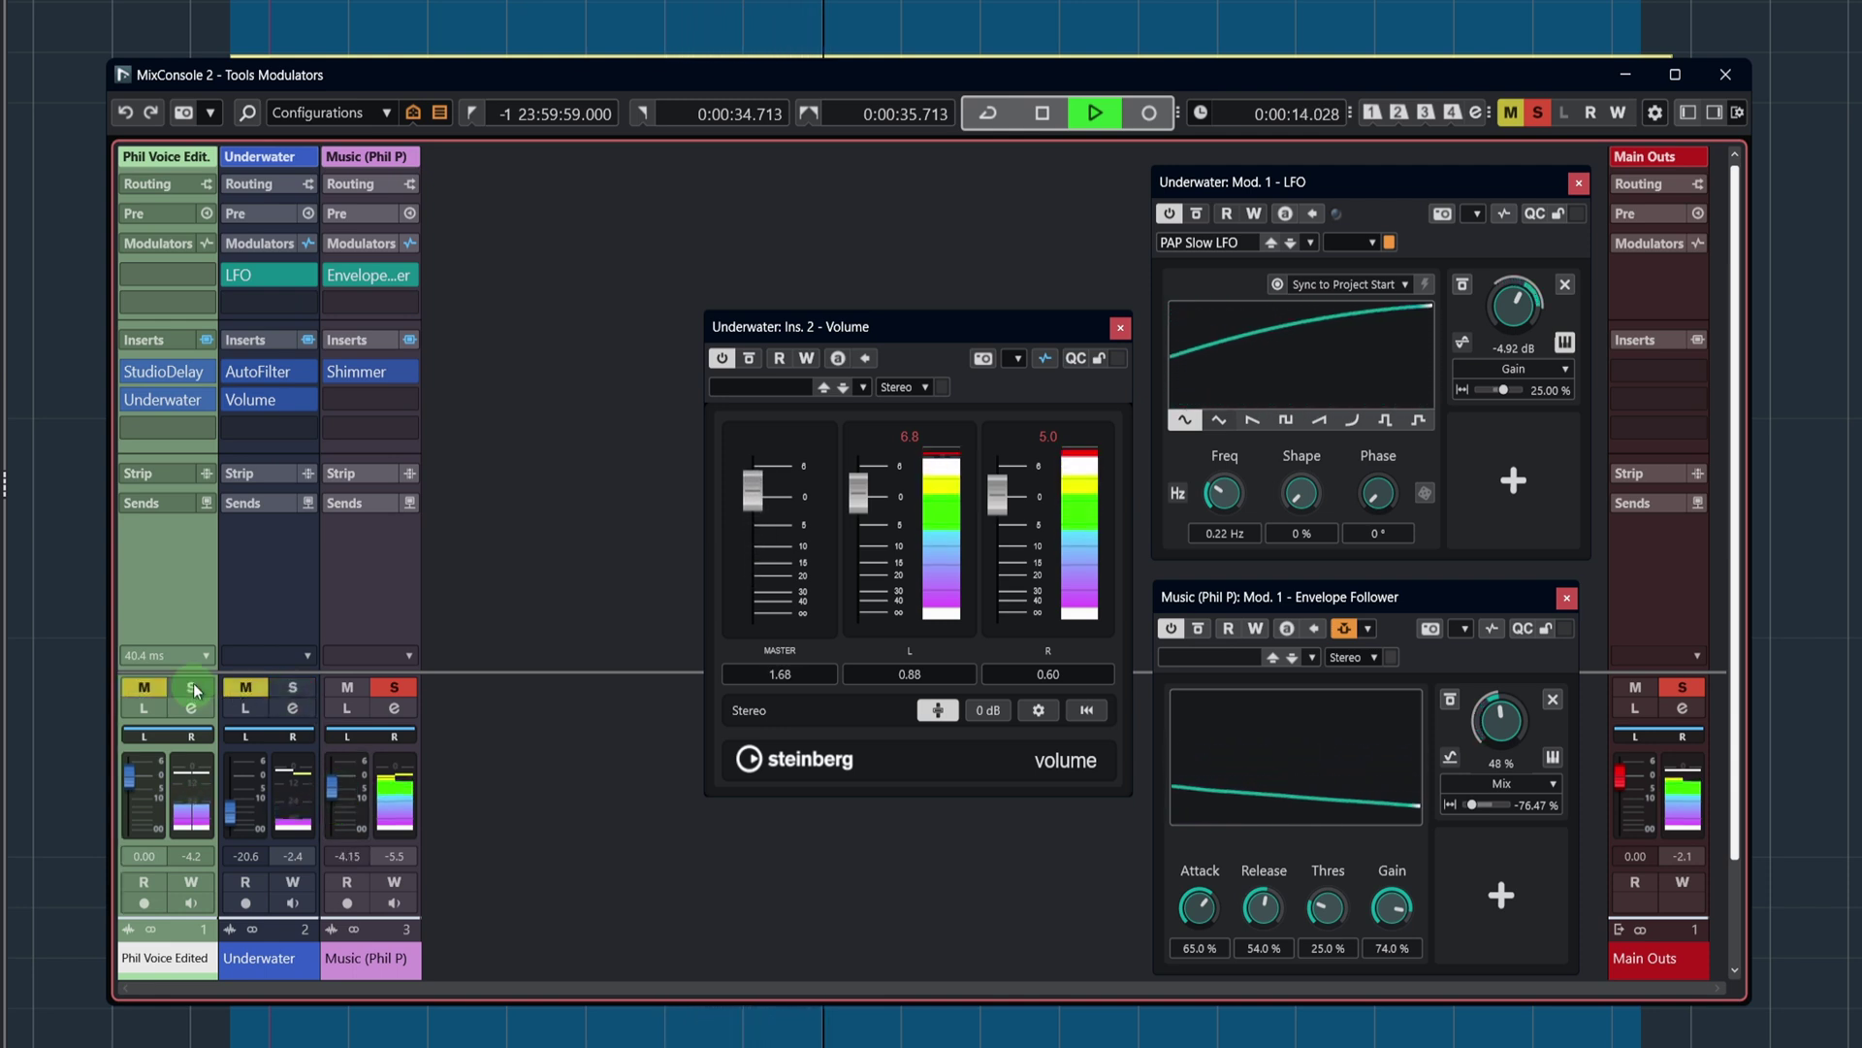
{"action": "left_click", "coordinate": [349, 373]}
{"action": "left_click_drag", "start_coordinate": [874, 619], "coordinate": [874, 665]}
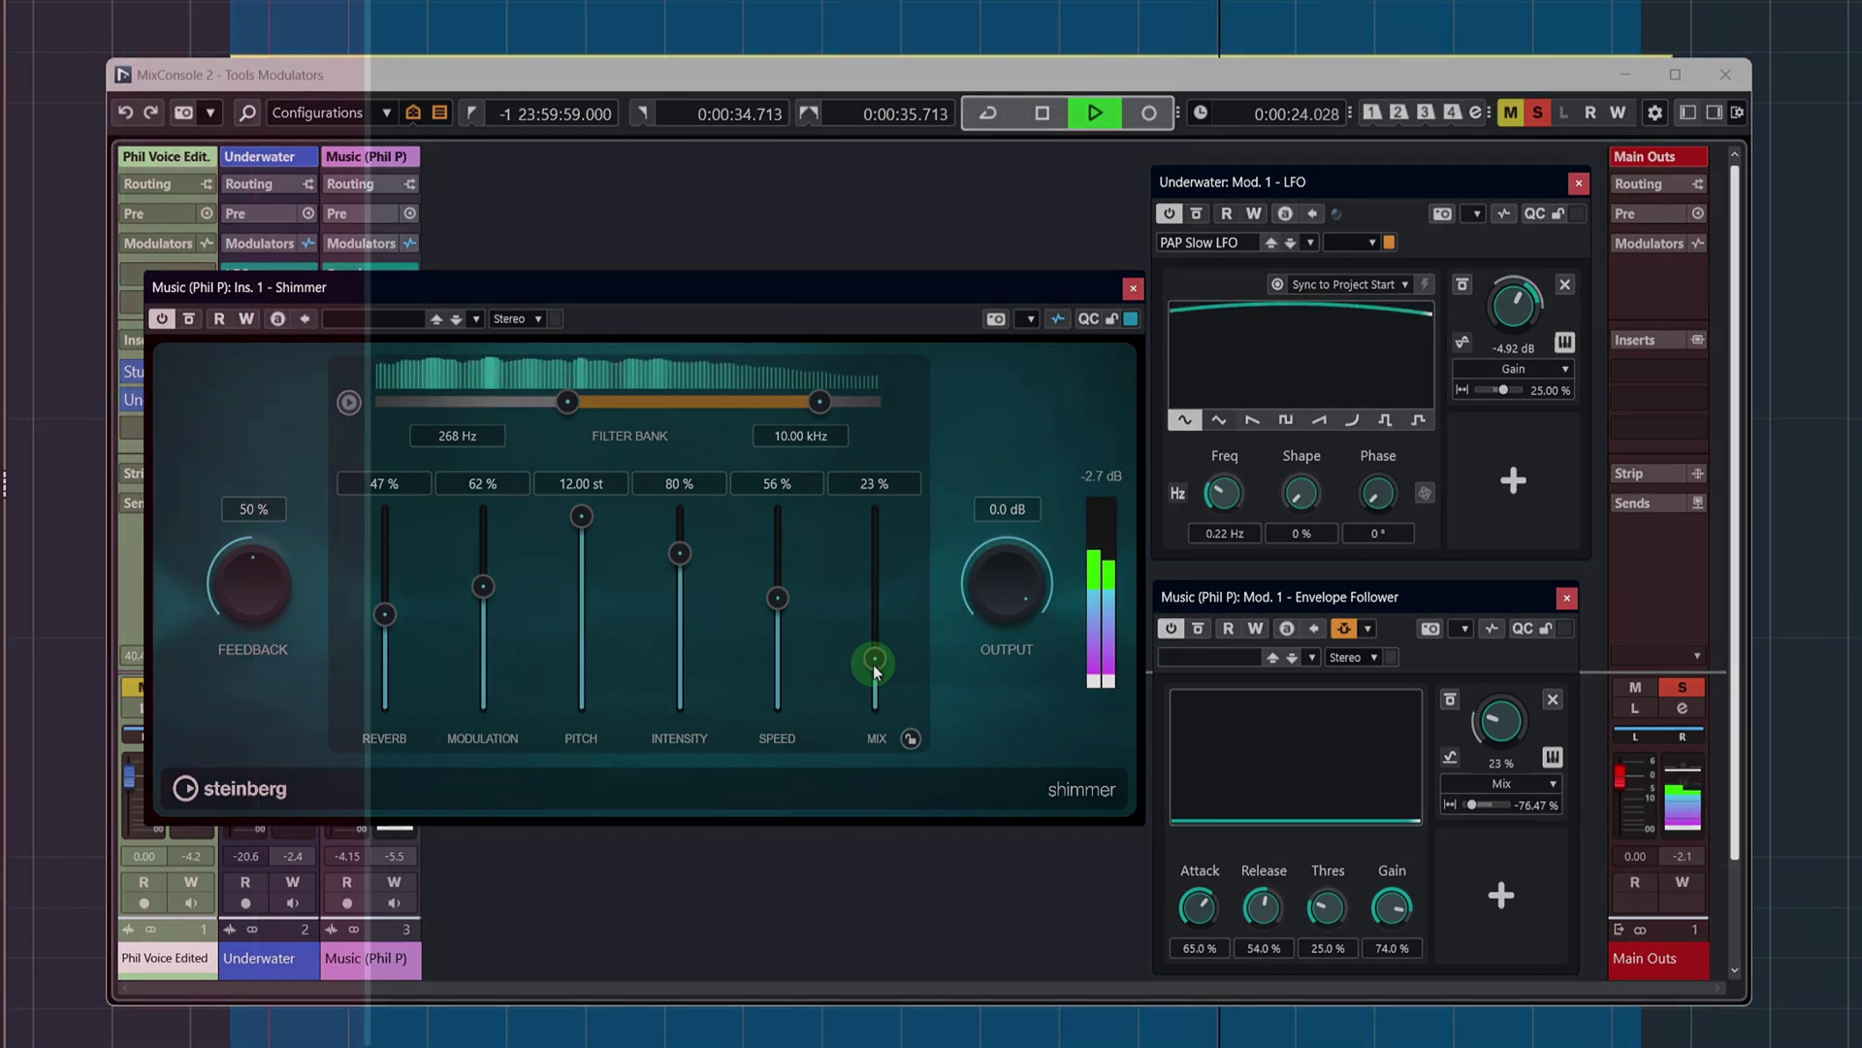